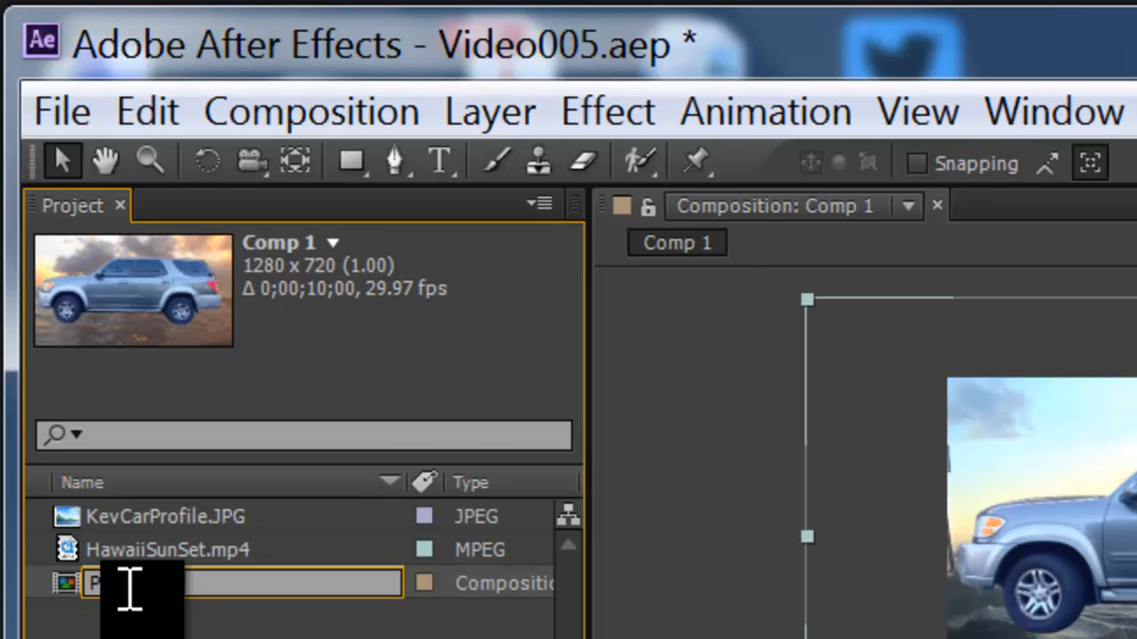
# Step: Rename the composition as Project3KH and enlarge the timeline panel
pyautogui.press('Return')
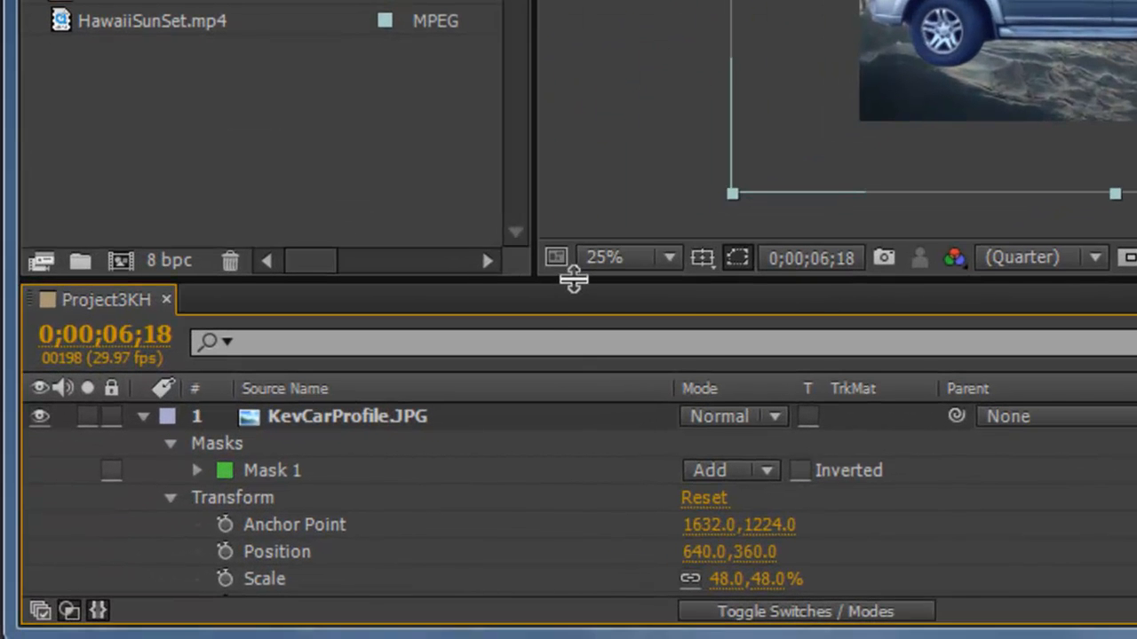
pyautogui.moveTo(573, 279); pyautogui.dragTo(587, 202)
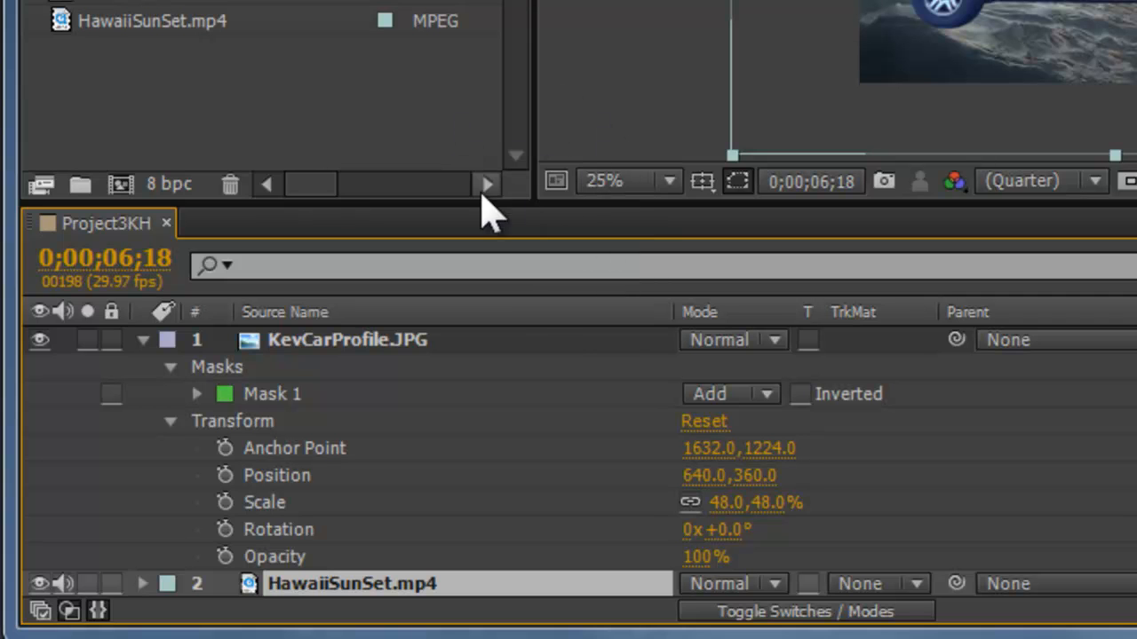
pyautogui.moveTo(614, 204); pyautogui.dragTo(633, 132)
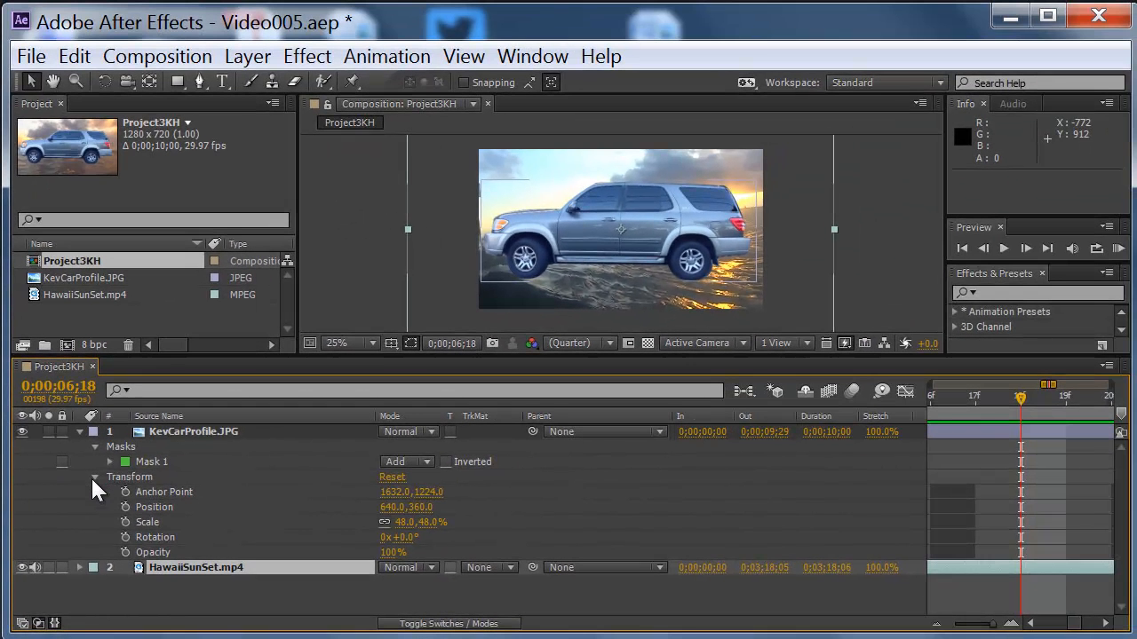
# Step: Expand Mask 1's properties on the car layer and set its Mask Feather to 133 pixels
pyautogui.click(93, 477)
pyautogui.click(109, 461)
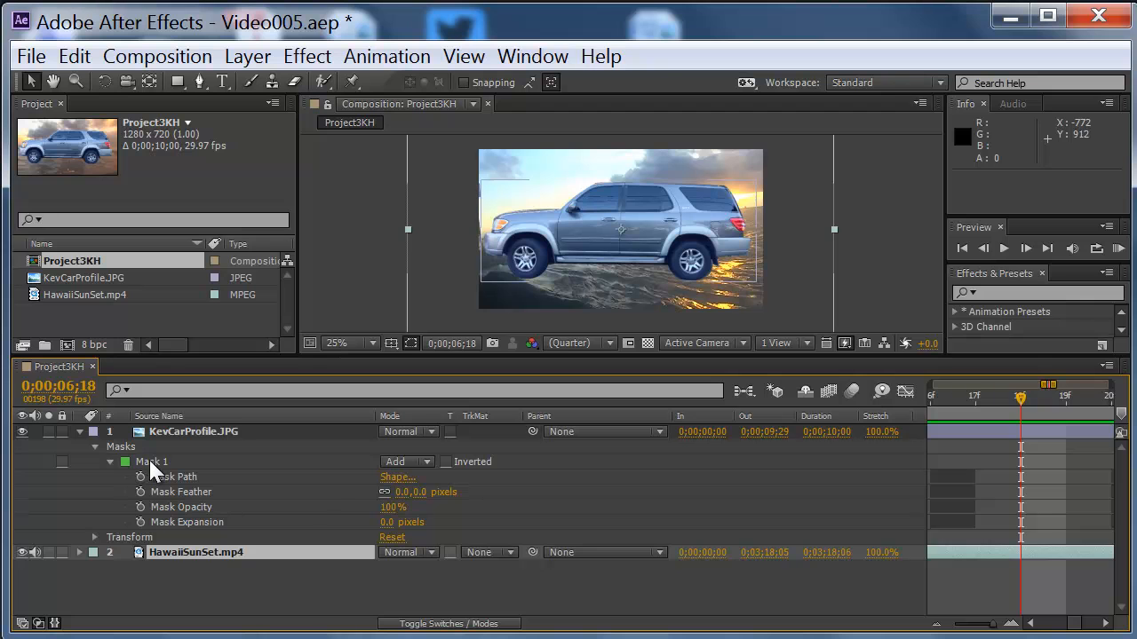
pyautogui.click(149, 461)
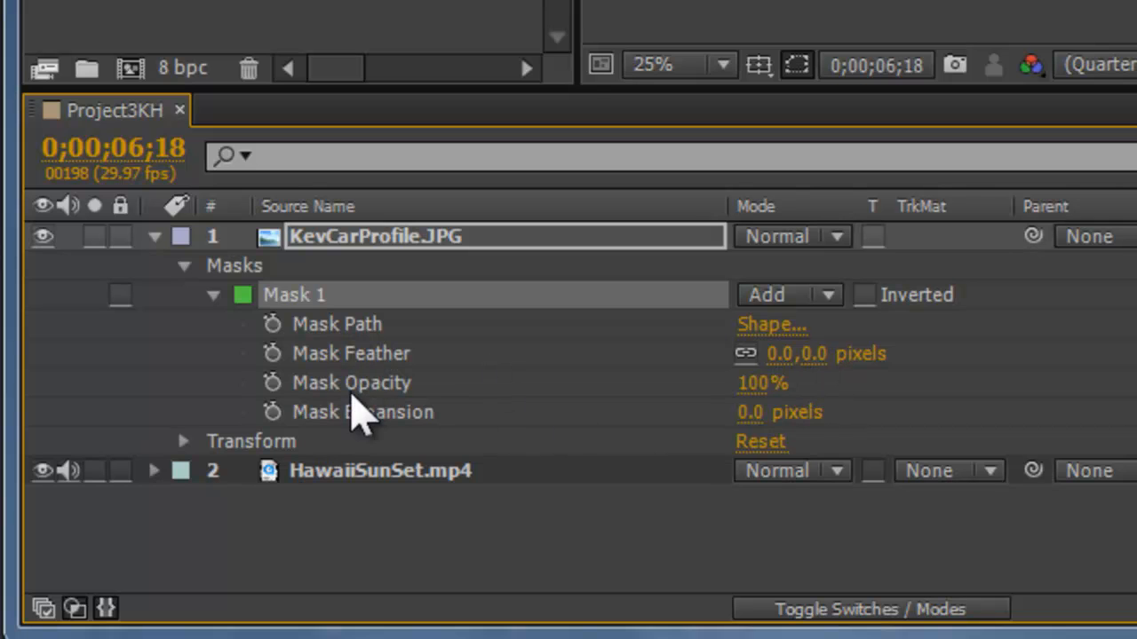
pyautogui.click(322, 350)
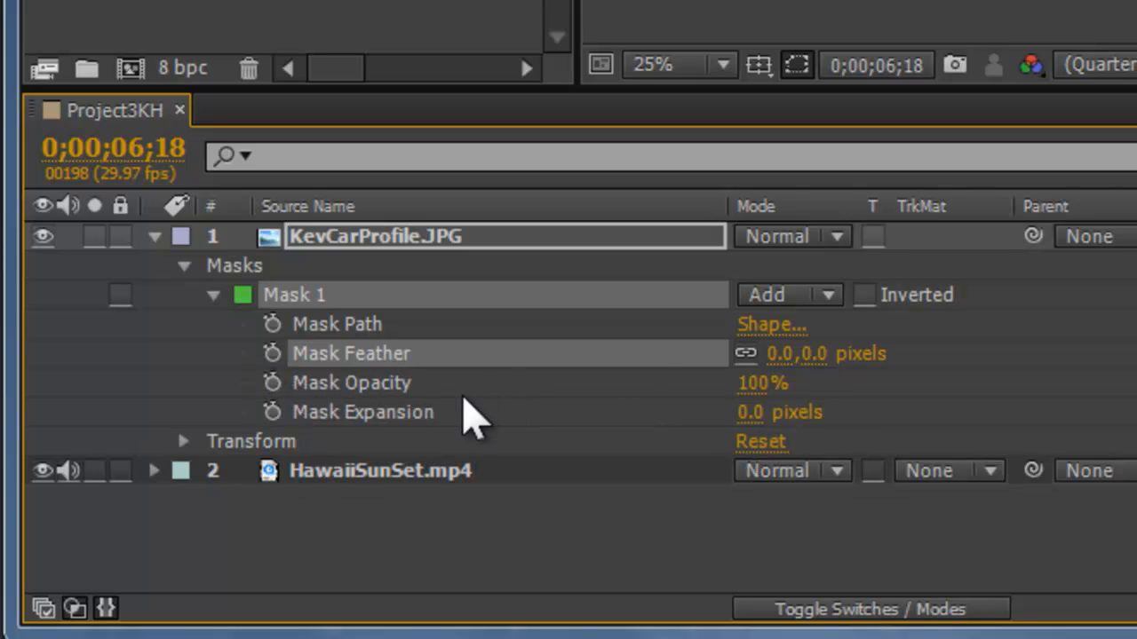
pyautogui.moveTo(814, 357); pyautogui.dragTo(874, 356)
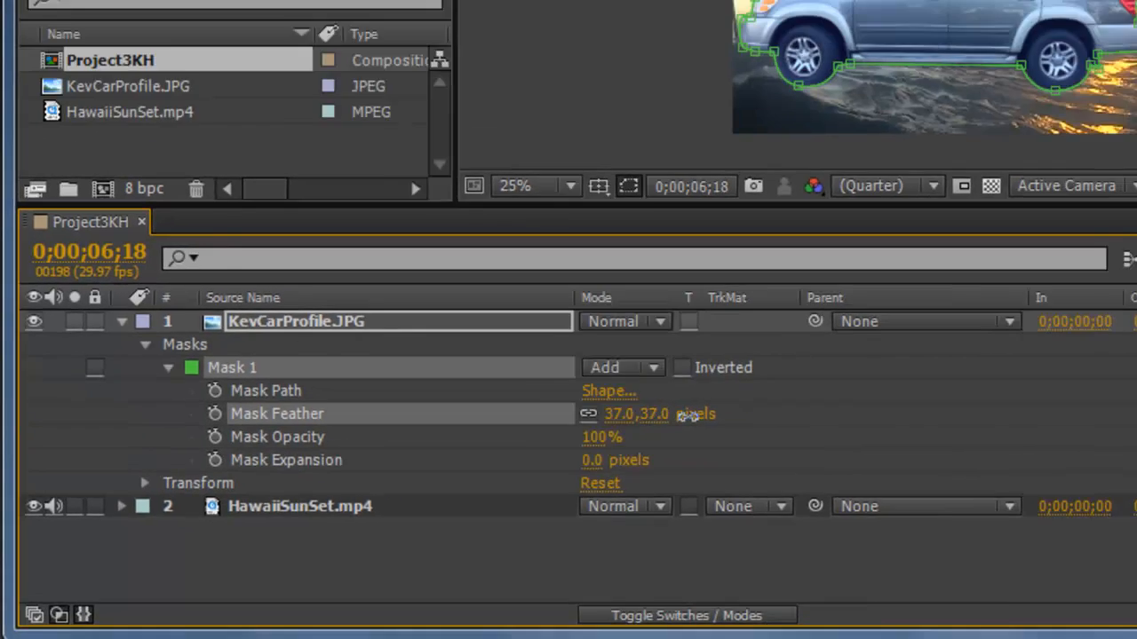
pyautogui.moveTo(690, 416); pyautogui.dragTo(854, 422)
pyautogui.moveTo(507, 499); pyautogui.dragTo(536, 496)
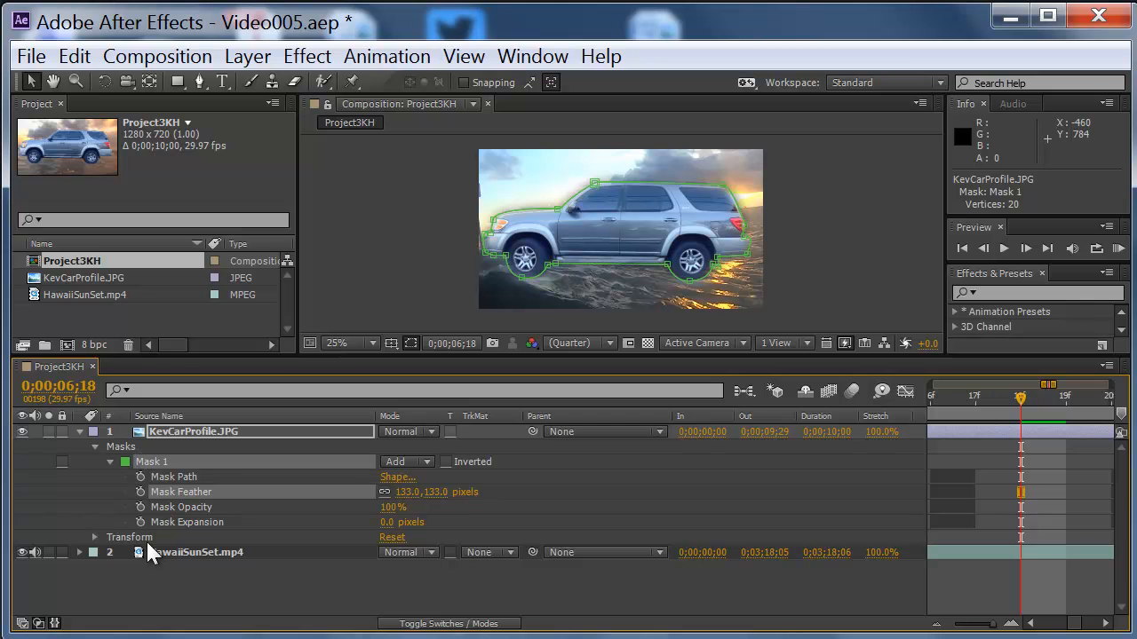
pyautogui.click(487, 451)
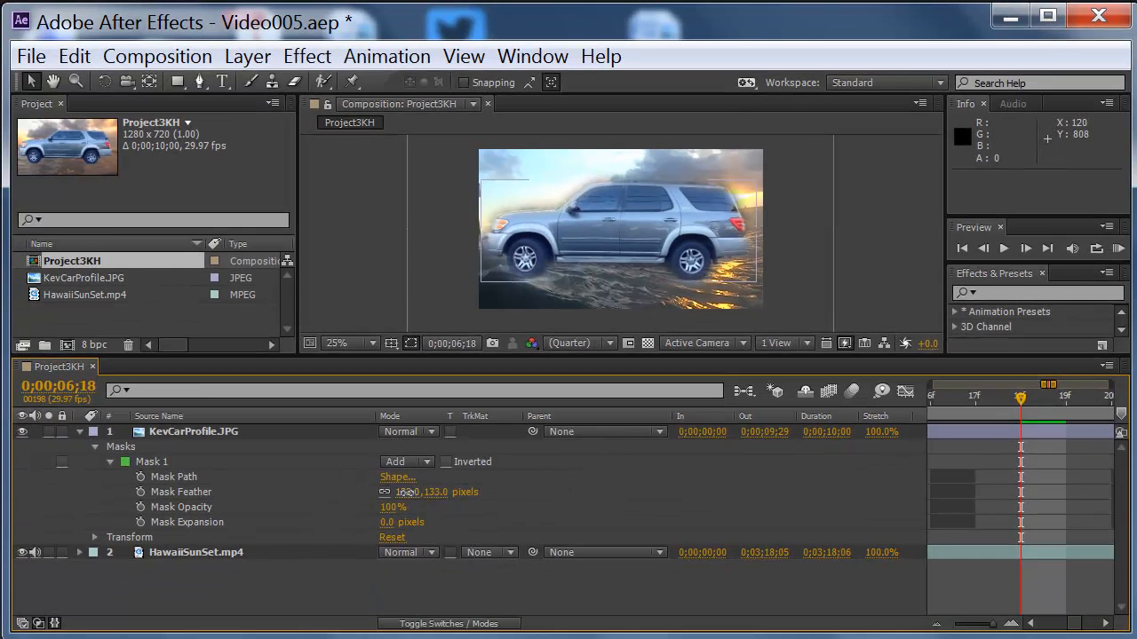
# Step: Set the Mask Feather of Mask 1 to 8 pixels
pyautogui.moveTo(400, 495); pyautogui.dragTo(300, 497)
pyautogui.click(205, 600)
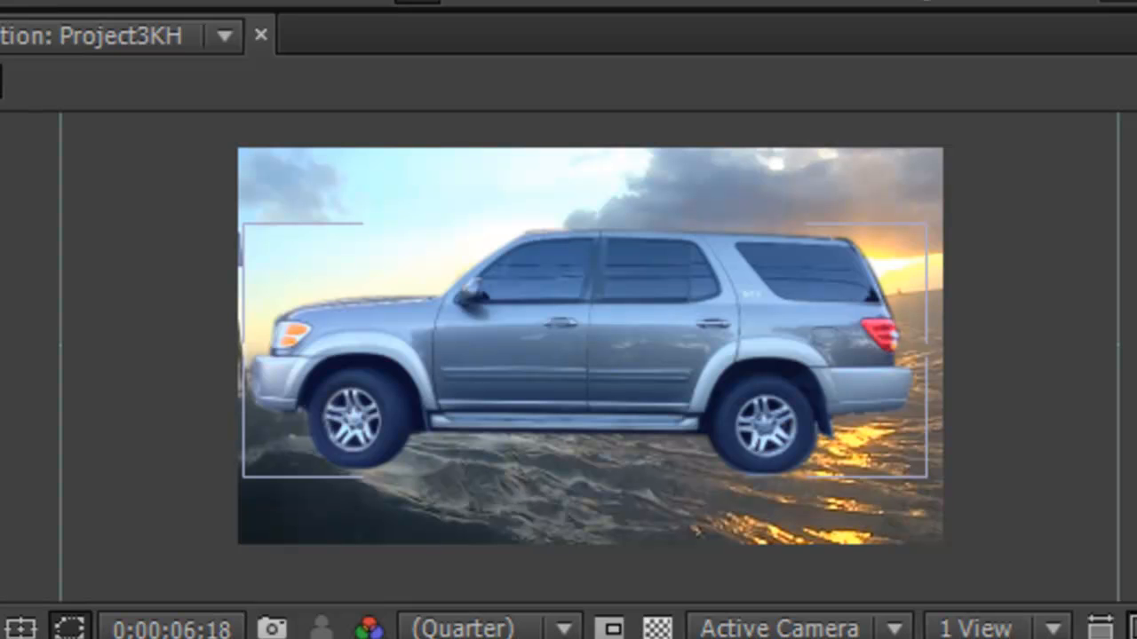
pyautogui.moveTo(1110, 451); pyautogui.dragTo(992, 426)
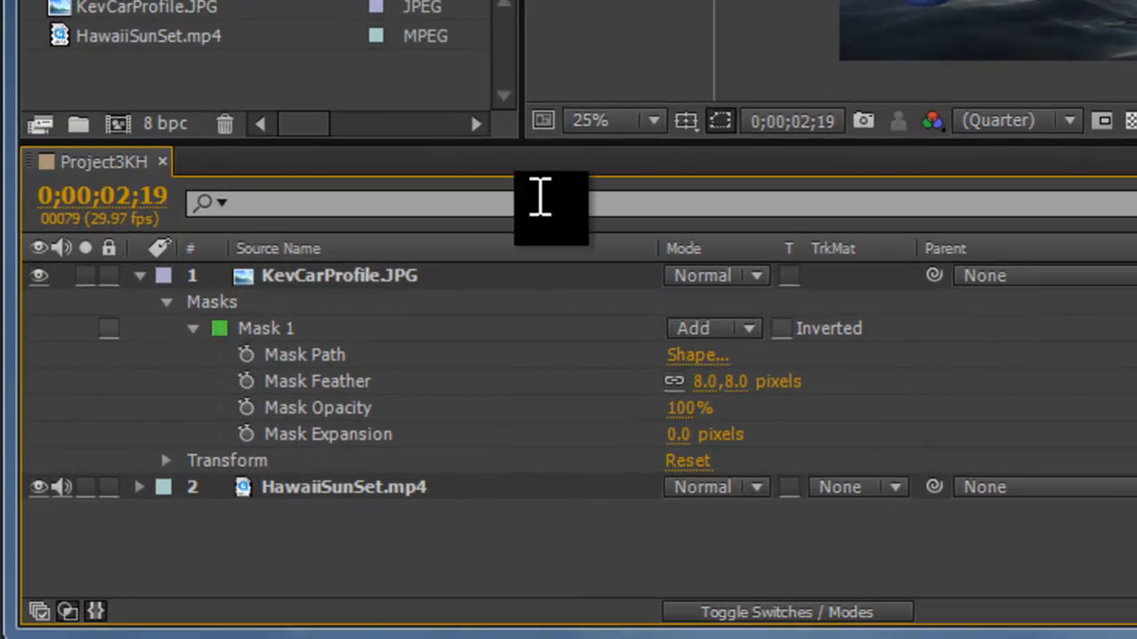
# Step: Turn on keyframing for Mask 1's Mask Path at the composition start and adjust its lower edge at frame 15
pyautogui.click(295, 330)
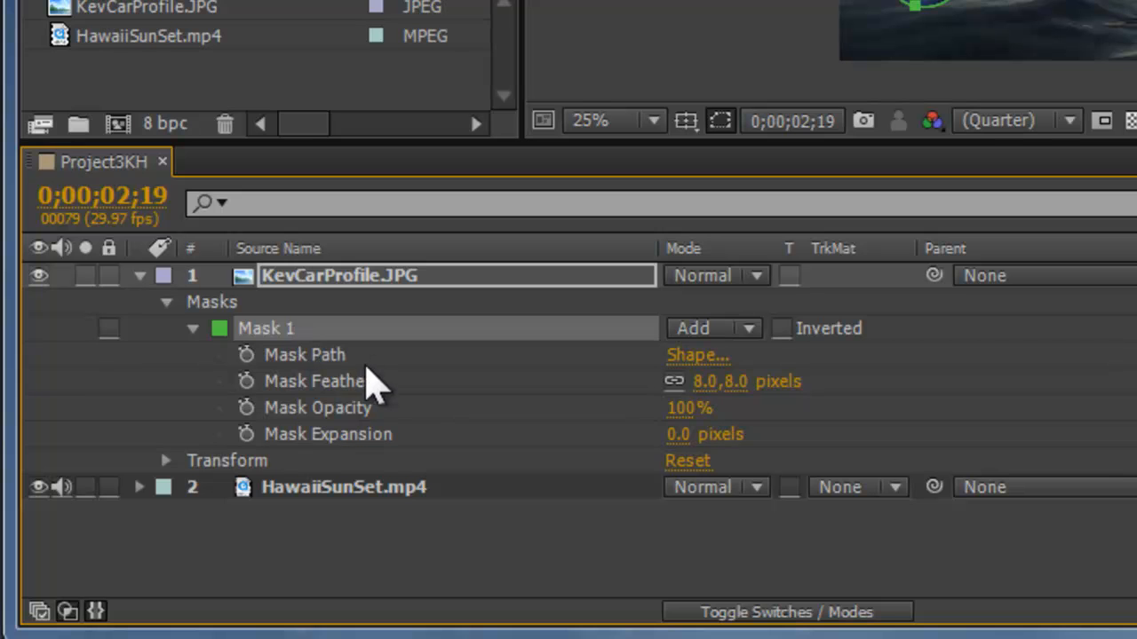
pyautogui.click(309, 358)
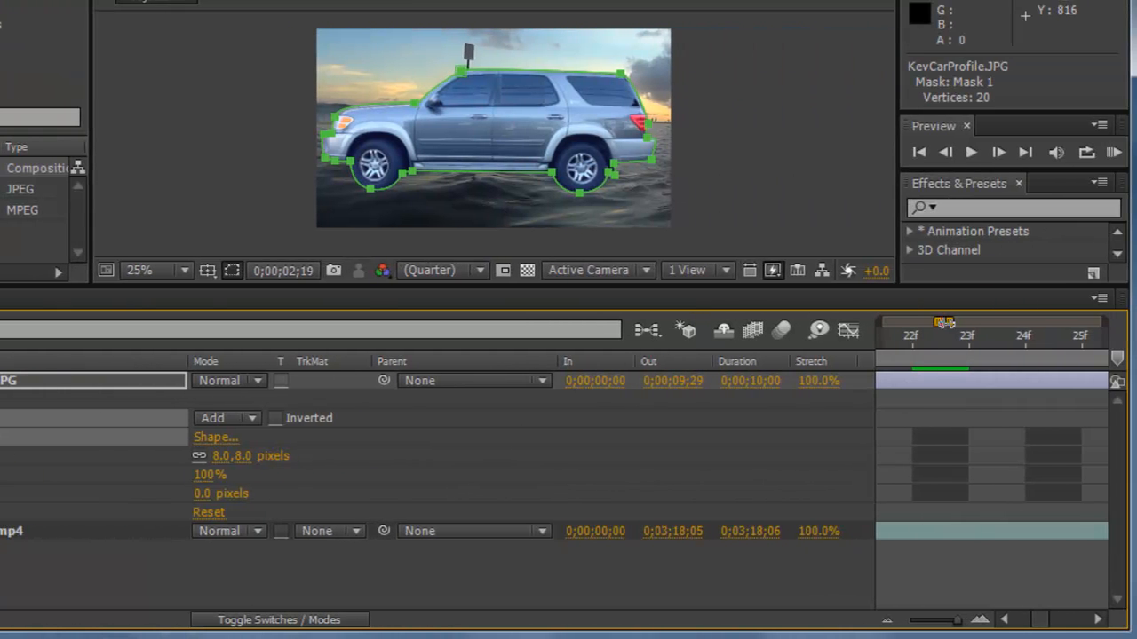
pyautogui.moveTo(944, 323); pyautogui.dragTo(943, 320)
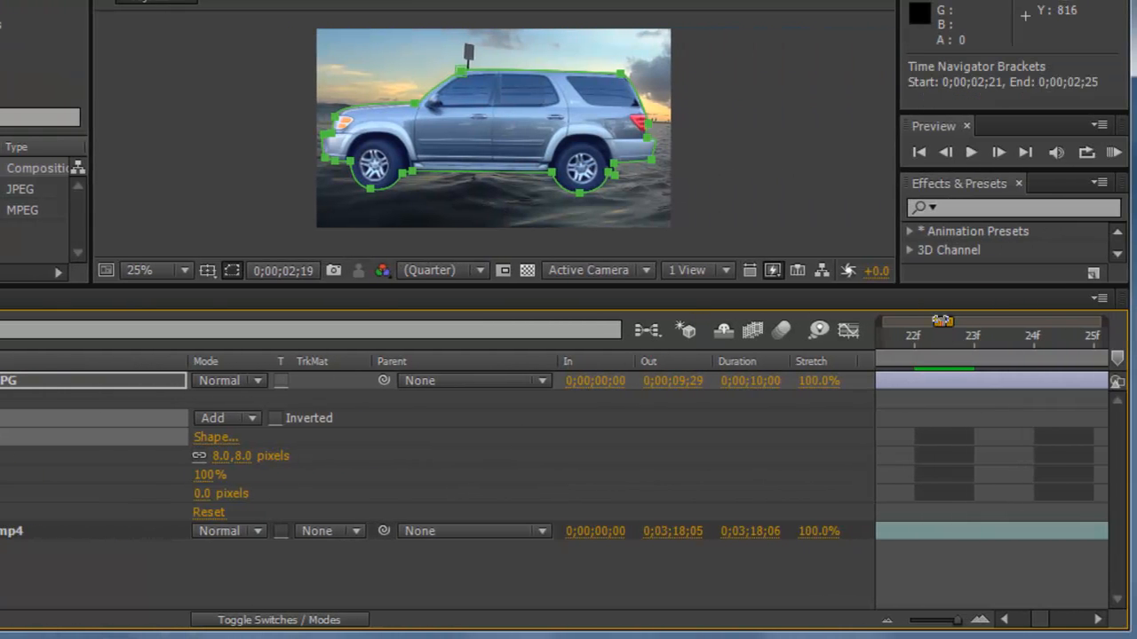
pyautogui.press('Home')
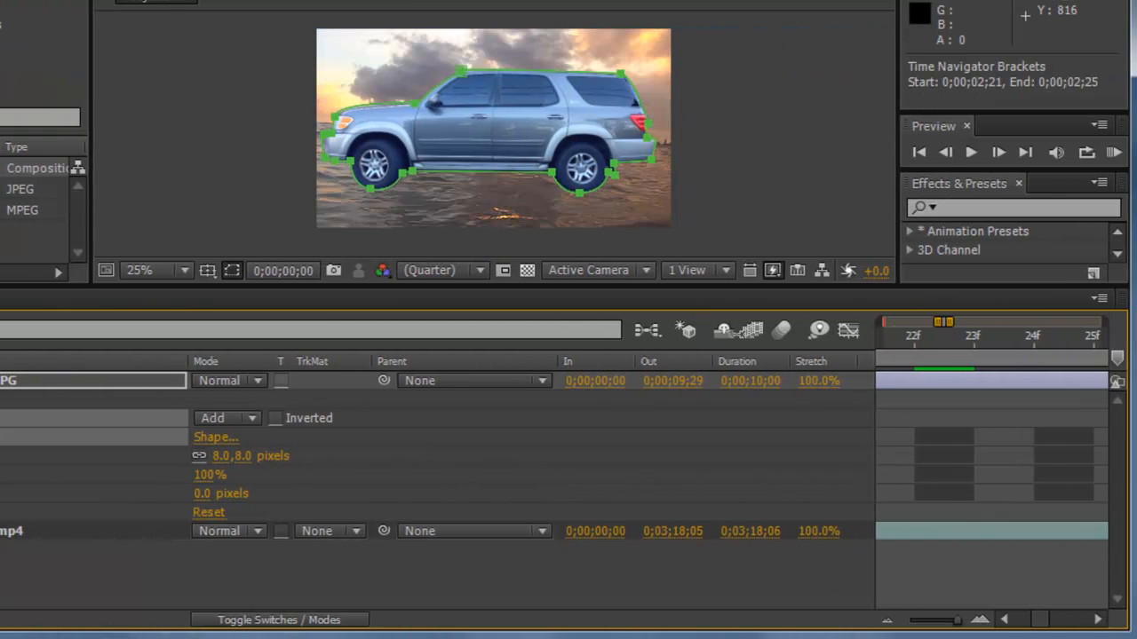
pyautogui.click(877, 322)
pyautogui.moveTo(886, 341); pyautogui.dragTo(884, 383)
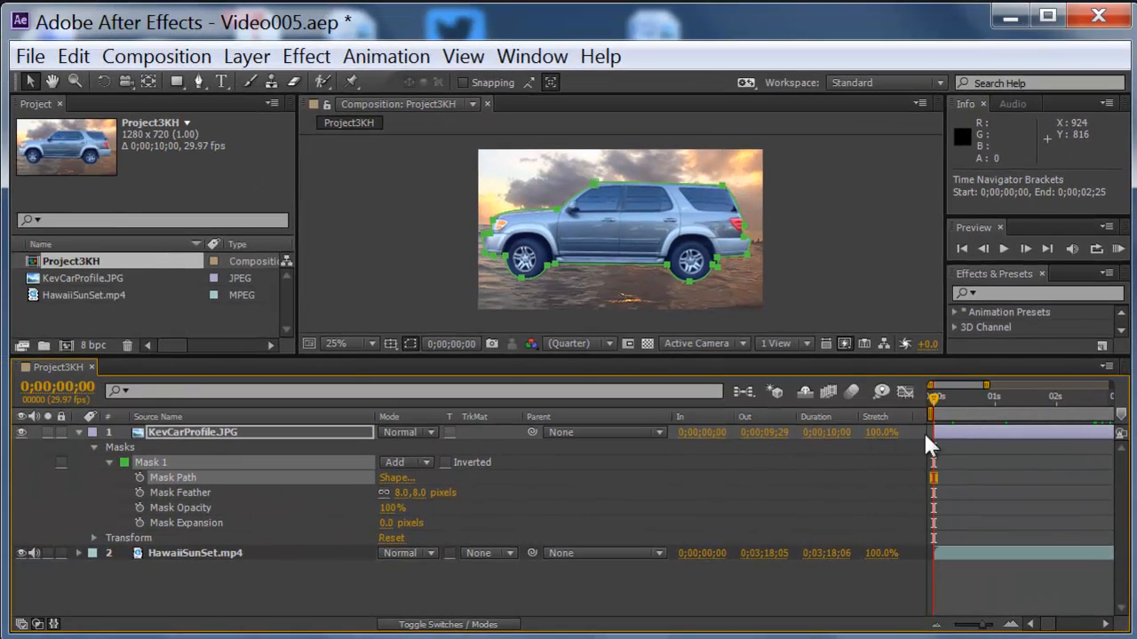
pyautogui.moveTo(926, 435)
pyautogui.mouseDown()
pyautogui.moveTo(1095, 443)
pyautogui.moveTo(932, 448)
pyautogui.mouseUp()
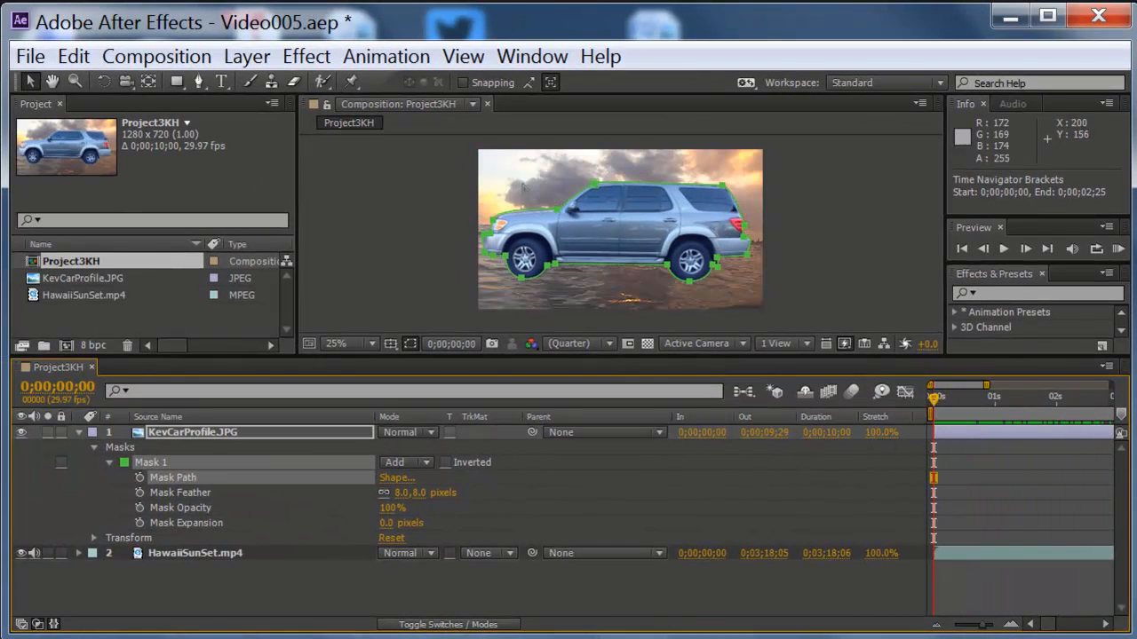
pyautogui.scroll(2, 630, 254)
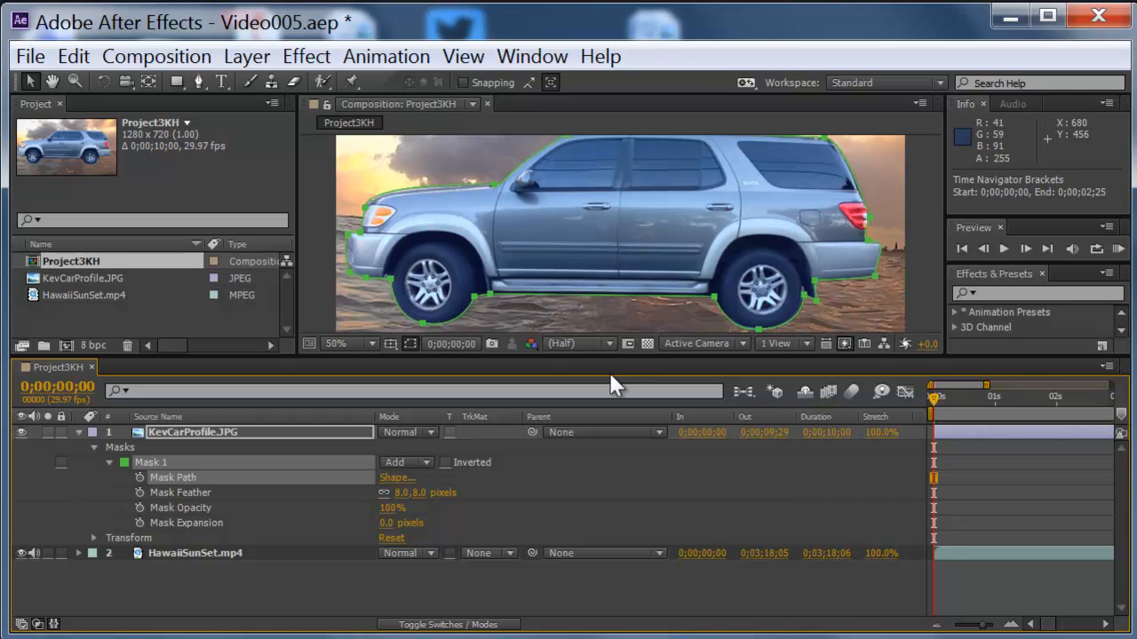
pyautogui.moveTo(625, 355); pyautogui.dragTo(627, 392)
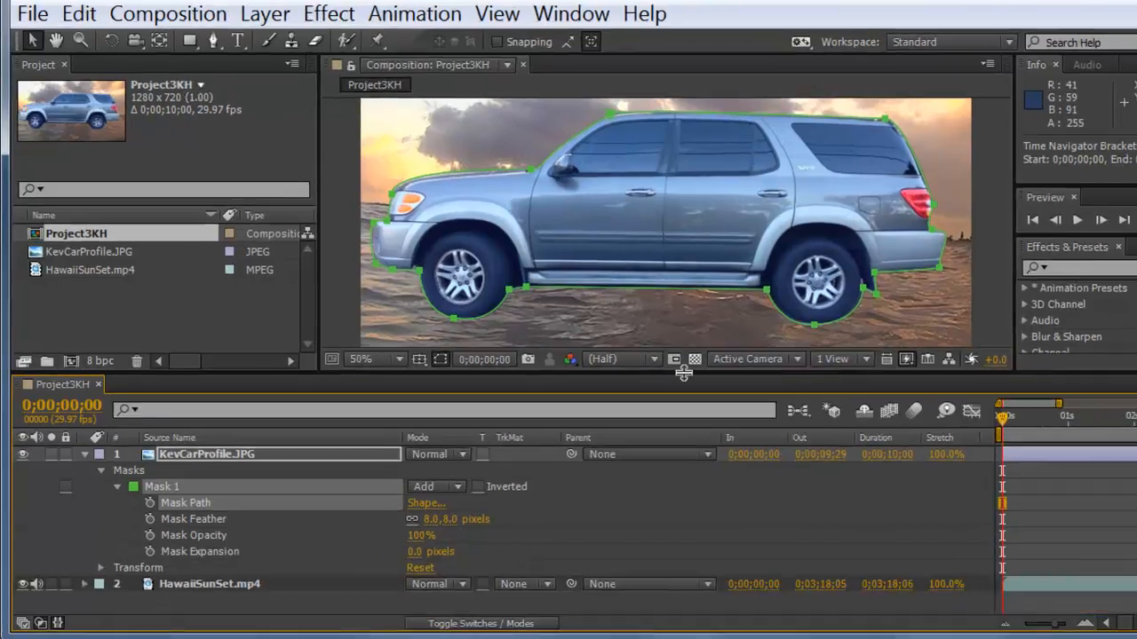
pyautogui.click(267, 396)
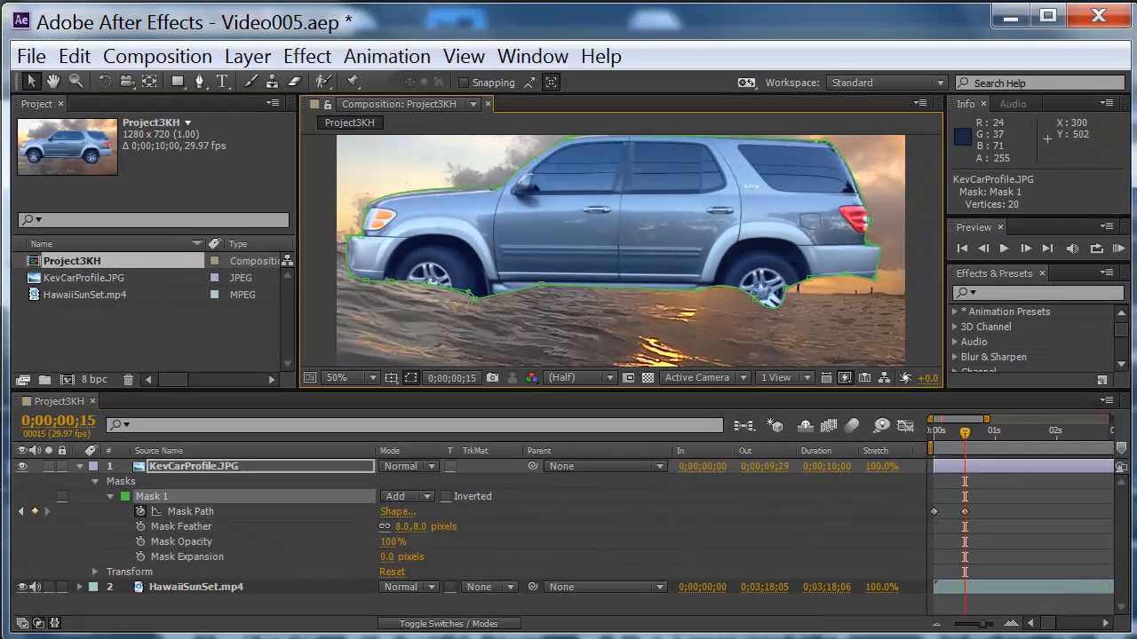
pyautogui.moveTo(449, 309)
pyautogui.mouseDown()
pyautogui.moveTo(482, 267)
pyautogui.moveTo(434, 303)
pyautogui.moveTo(448, 302)
pyautogui.mouseUp()
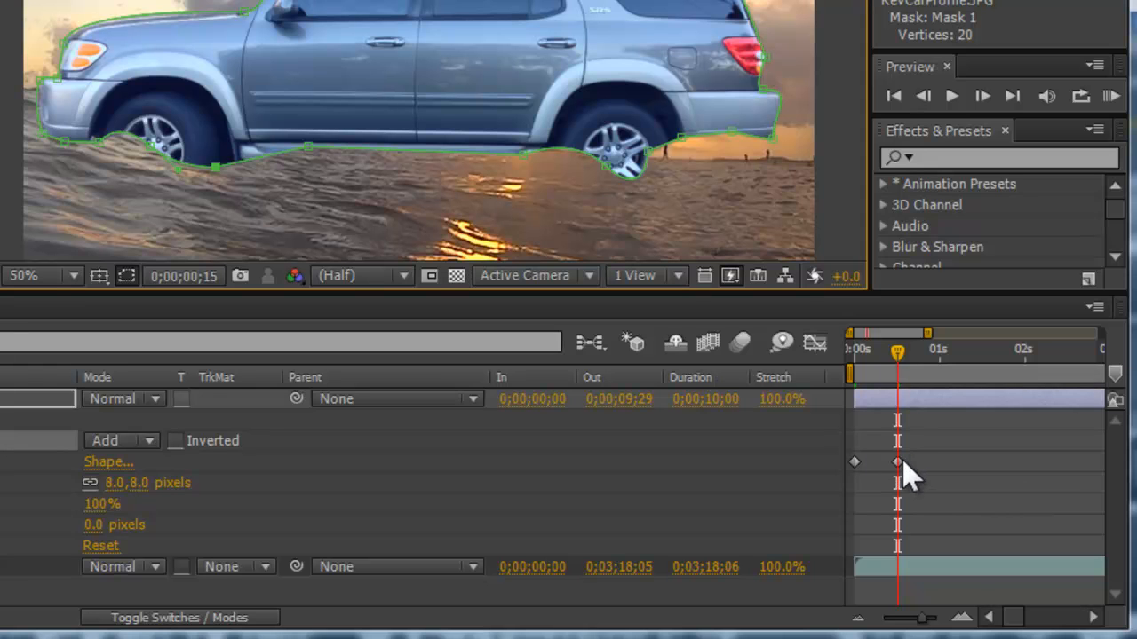
# Step: At 0;00;01;04, reshape the mask's lower edge into a wavy water line across the wheels
pyautogui.moveTo(926, 359); pyautogui.dragTo(953, 362)
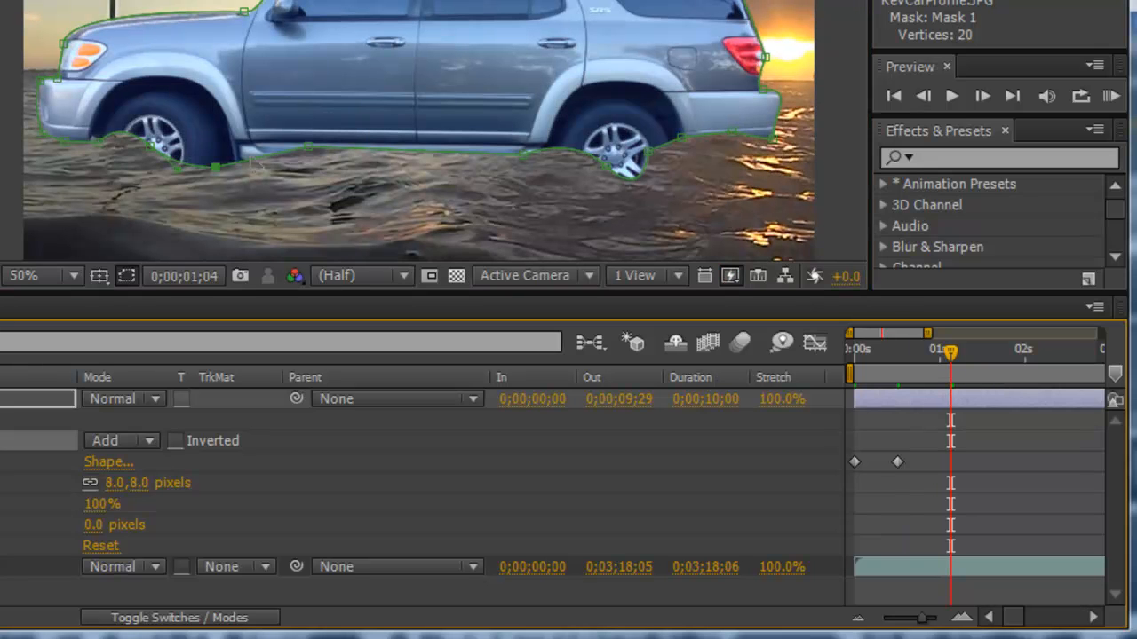
pyautogui.moveTo(180, 170); pyautogui.dragTo(170, 135)
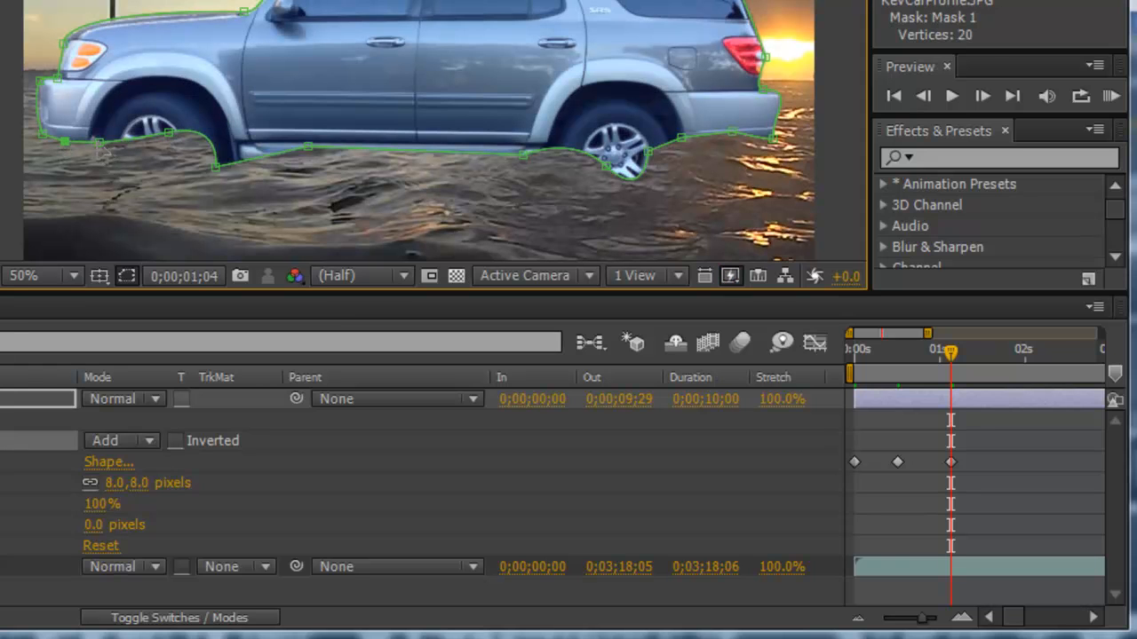
pyautogui.click(103, 139)
pyautogui.moveTo(104, 135); pyautogui.dragTo(94, 126)
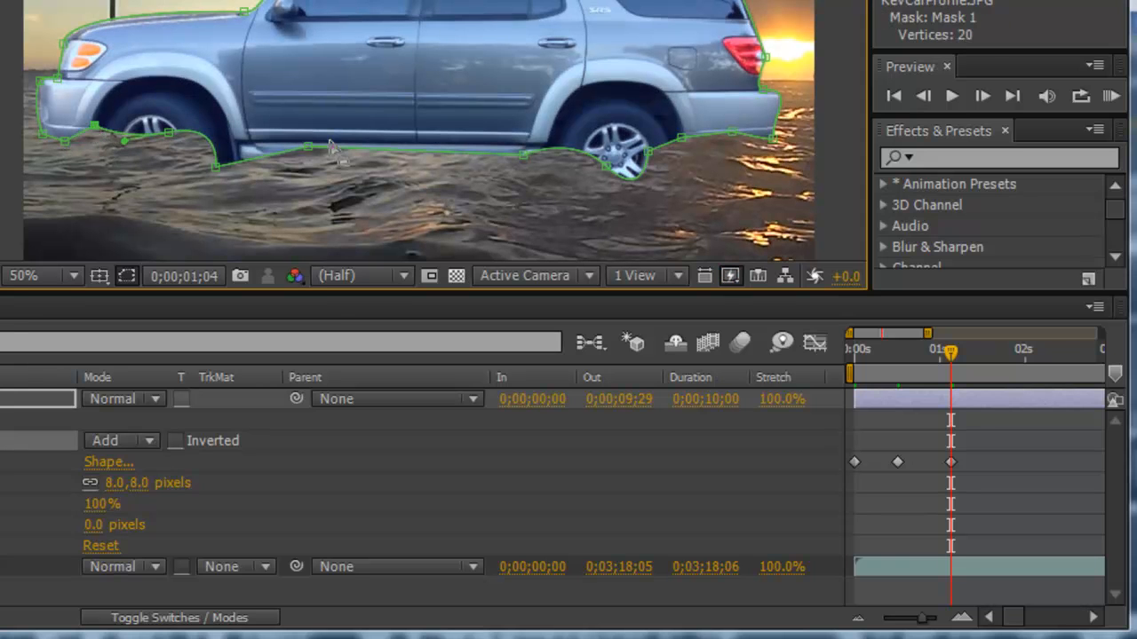
pyautogui.moveTo(216, 168); pyautogui.dragTo(322, 133)
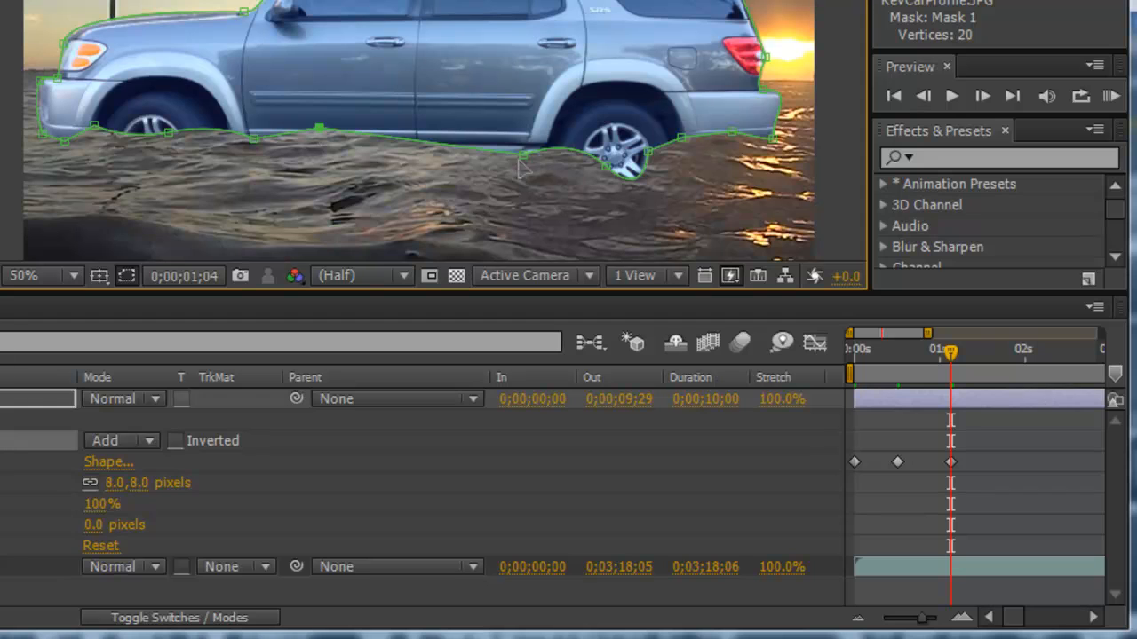
pyautogui.moveTo(523, 156); pyautogui.dragTo(458, 153)
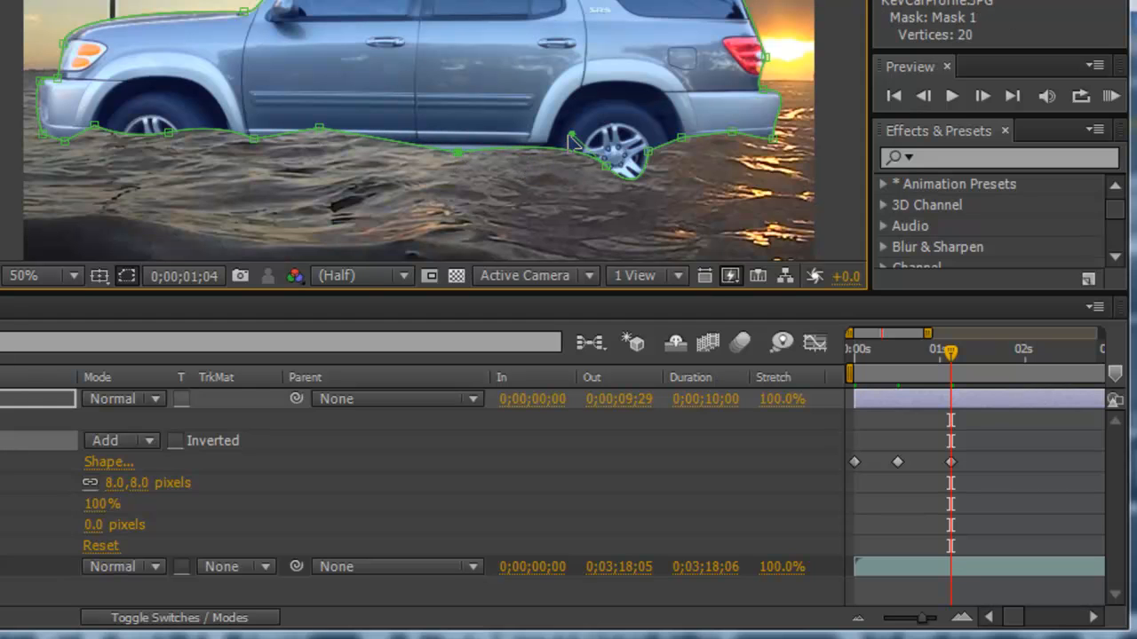
pyautogui.moveTo(563, 144); pyautogui.dragTo(536, 152)
pyautogui.moveTo(649, 157); pyautogui.dragTo(651, 118)
pyautogui.moveTo(658, 182); pyautogui.dragTo(578, 126)
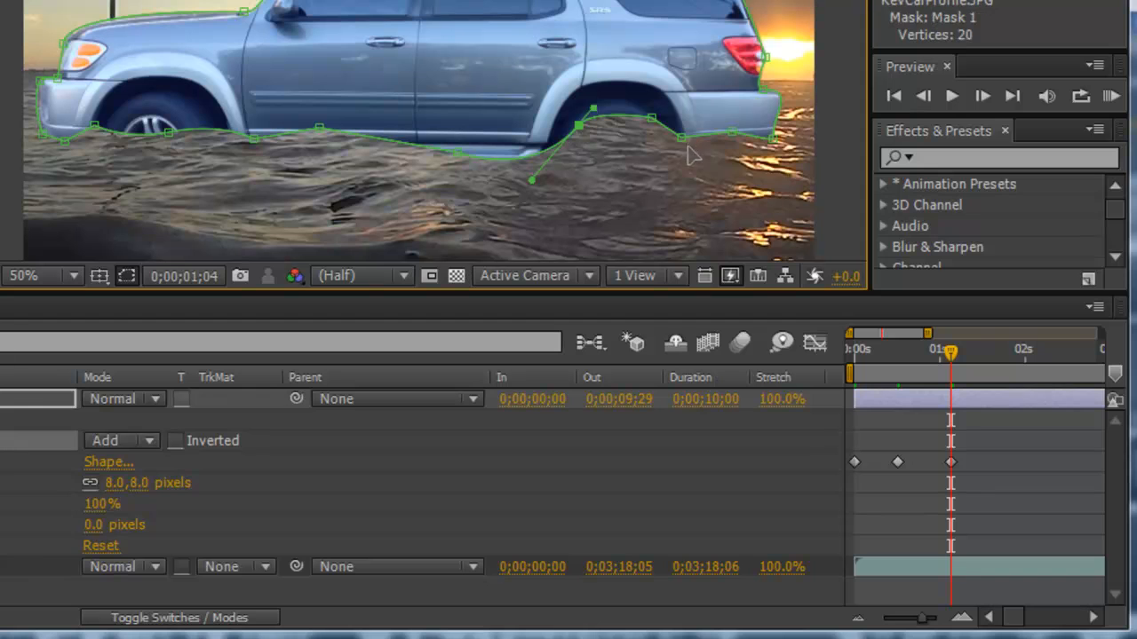
pyautogui.moveTo(678, 142); pyautogui.dragTo(645, 143)
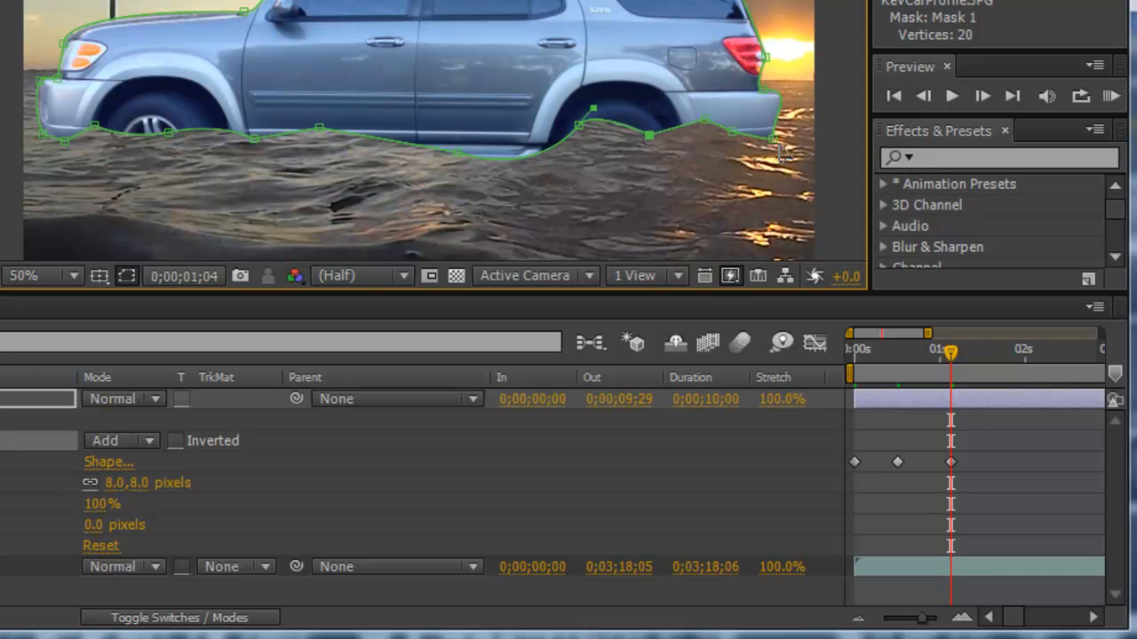
pyautogui.moveTo(772, 144); pyautogui.dragTo(769, 126)
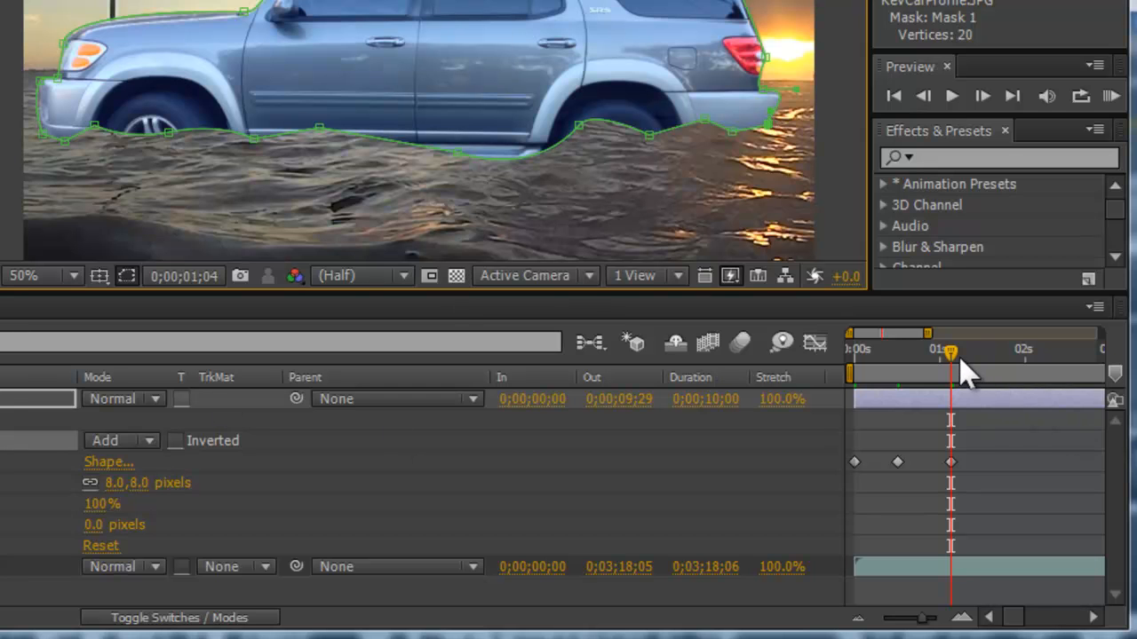
# Step: At 0;00;01;18, reshape the mask's lower vertices into a new wave line below the car body
pyautogui.moveTo(947, 359); pyautogui.dragTo(988, 363)
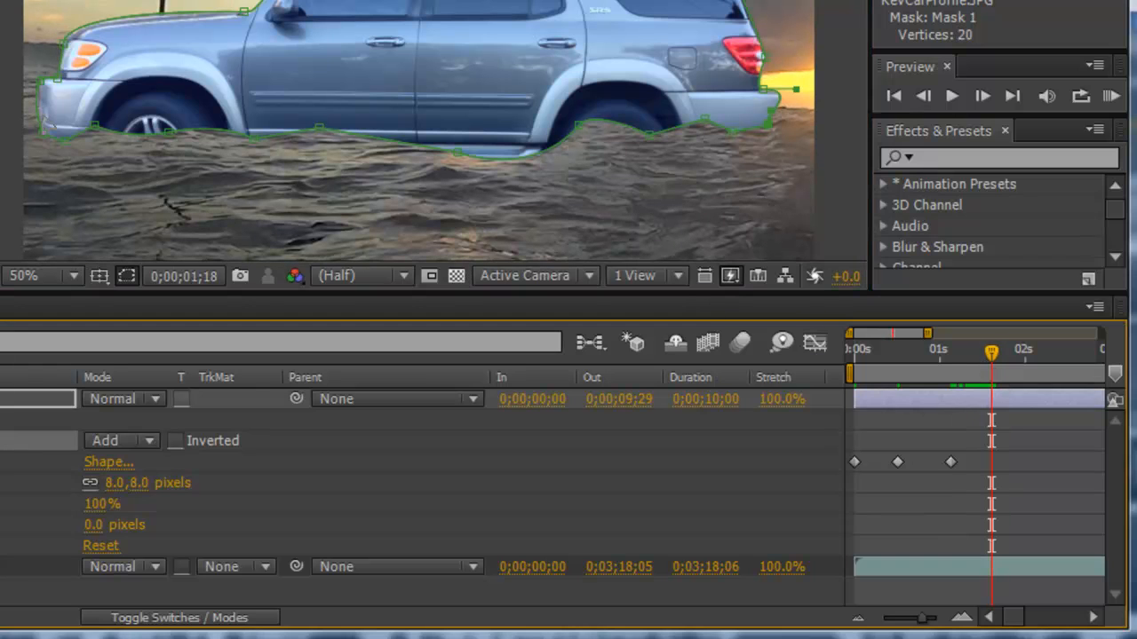
pyautogui.moveTo(93, 127); pyautogui.dragTo(116, 140)
pyautogui.moveTo(169, 164); pyautogui.dragTo(313, 144)
pyautogui.moveTo(459, 158); pyautogui.dragTo(412, 133)
pyautogui.moveTo(531, 182); pyautogui.dragTo(474, 151)
pyautogui.moveTo(601, 131); pyautogui.dragTo(627, 132)
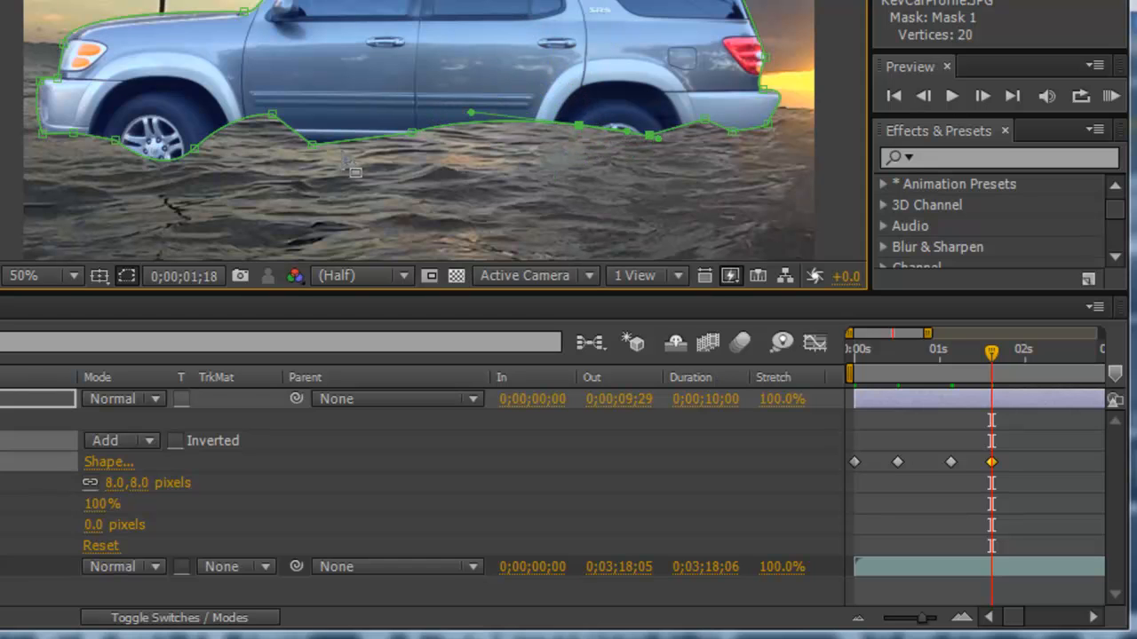
pyautogui.moveTo(272, 118); pyautogui.dragTo(270, 129)
pyautogui.moveTo(704, 119); pyautogui.dragTo(730, 124)
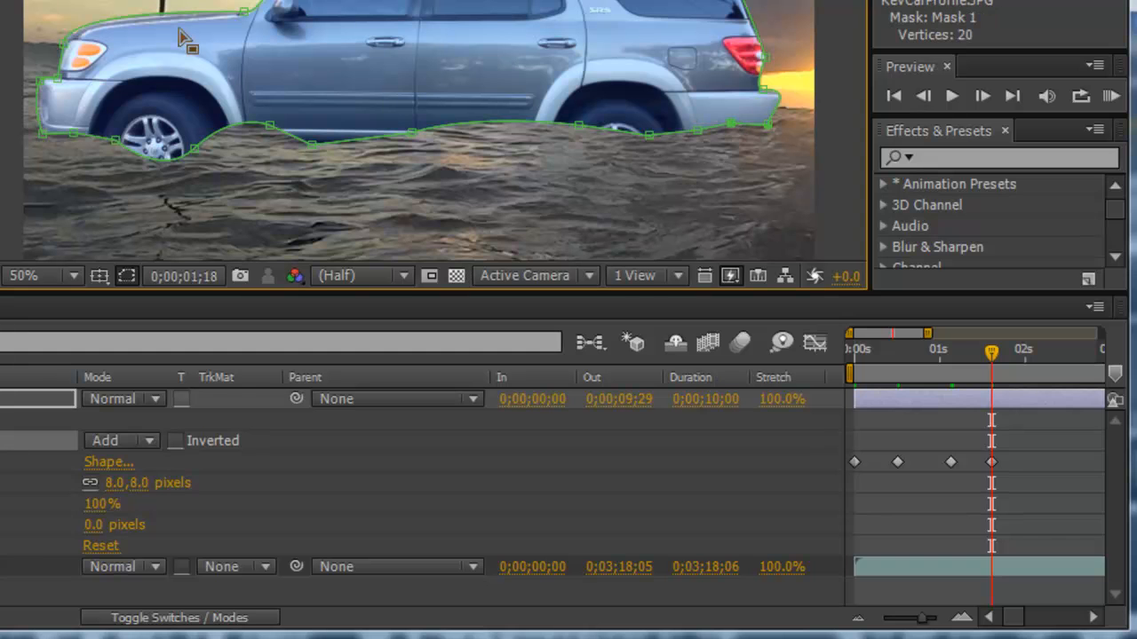
# Step: At 0;00;01;29, reshape the mask's lower vertices into another wave line just below the doors
pyautogui.moveTo(993, 351); pyautogui.dragTo(1024, 373)
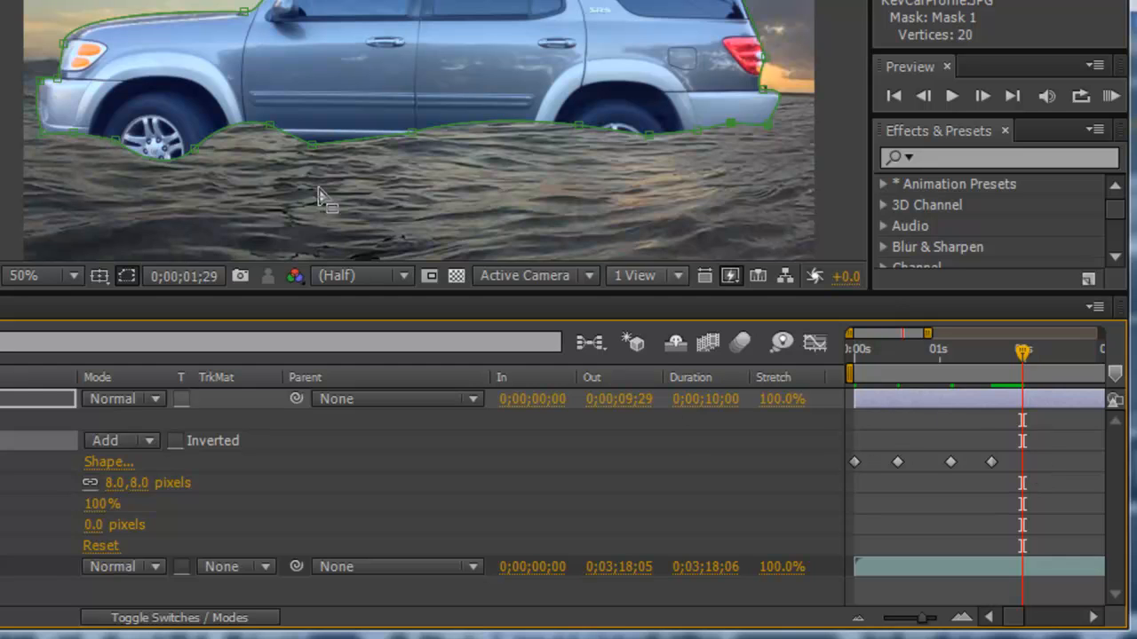
pyautogui.moveTo(114, 148); pyautogui.dragTo(97, 152)
pyautogui.moveTo(162, 182); pyautogui.dragTo(146, 156)
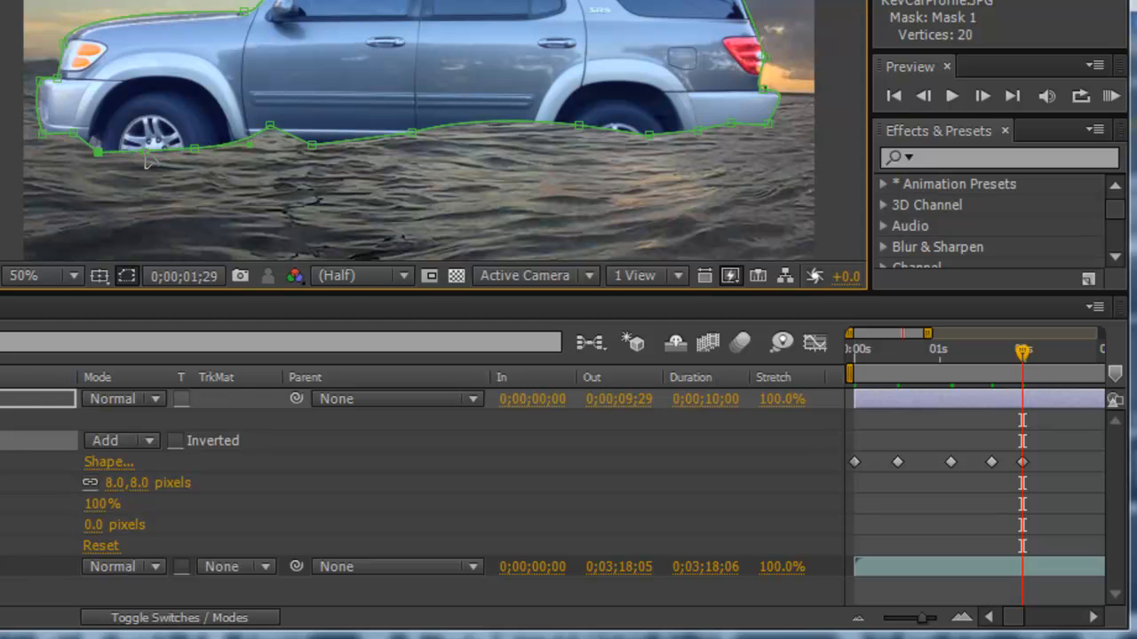
pyautogui.moveTo(270, 126); pyautogui.dragTo(324, 131)
pyautogui.moveTo(412, 133); pyautogui.dragTo(449, 151)
pyautogui.moveTo(472, 114); pyautogui.dragTo(501, 152)
pyautogui.click(654, 134)
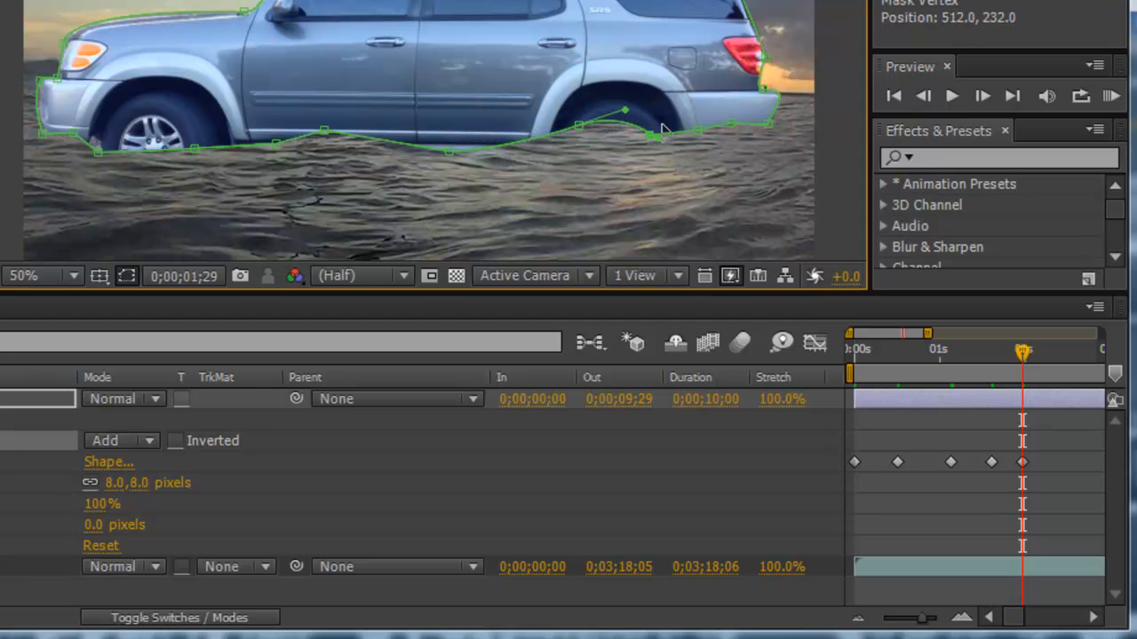
pyautogui.moveTo(696, 130); pyautogui.dragTo(702, 111)
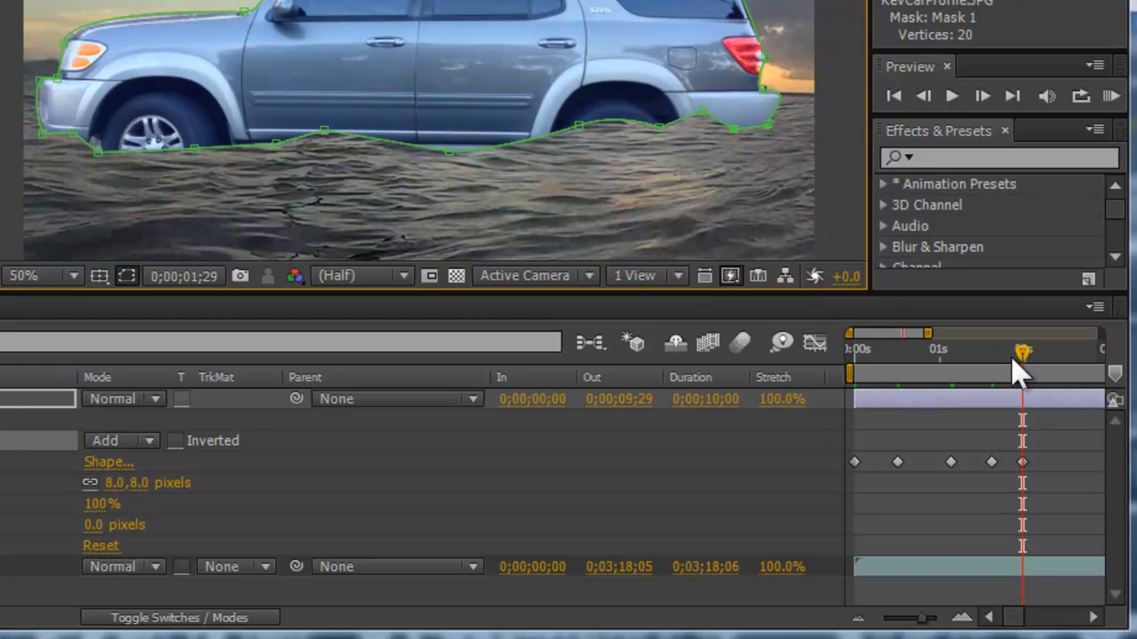
# Step: At 0;00;02;05, reshape the mask's lower vertices into a wave line that rises over the wheels
pyautogui.moveTo(1027, 348); pyautogui.dragTo(1041, 351)
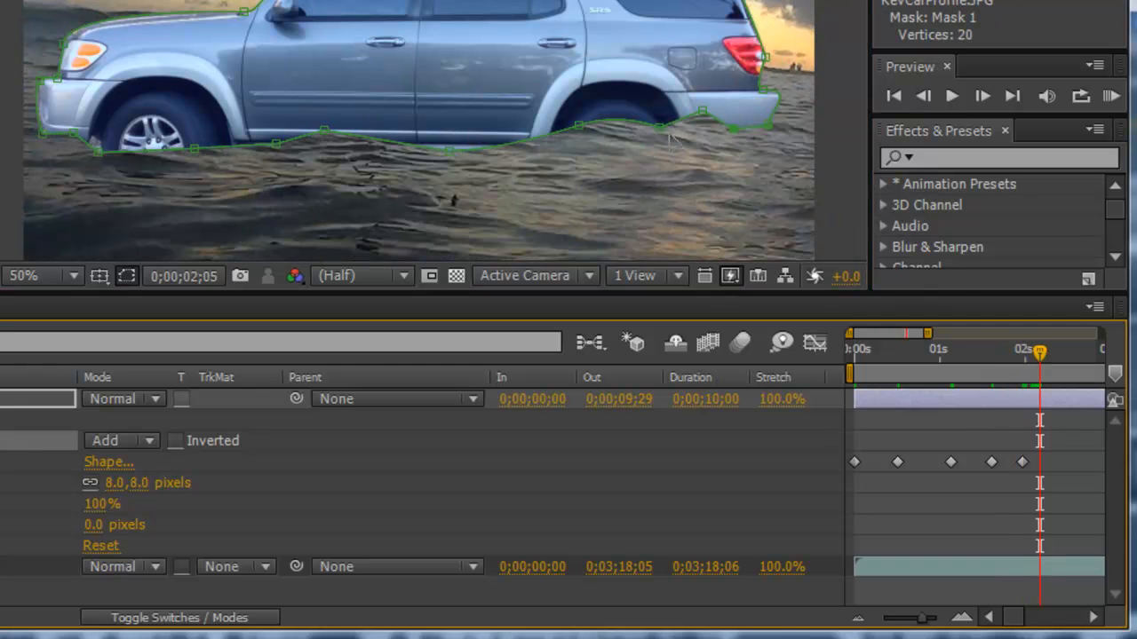
pyautogui.moveTo(663, 130); pyautogui.dragTo(410, 152)
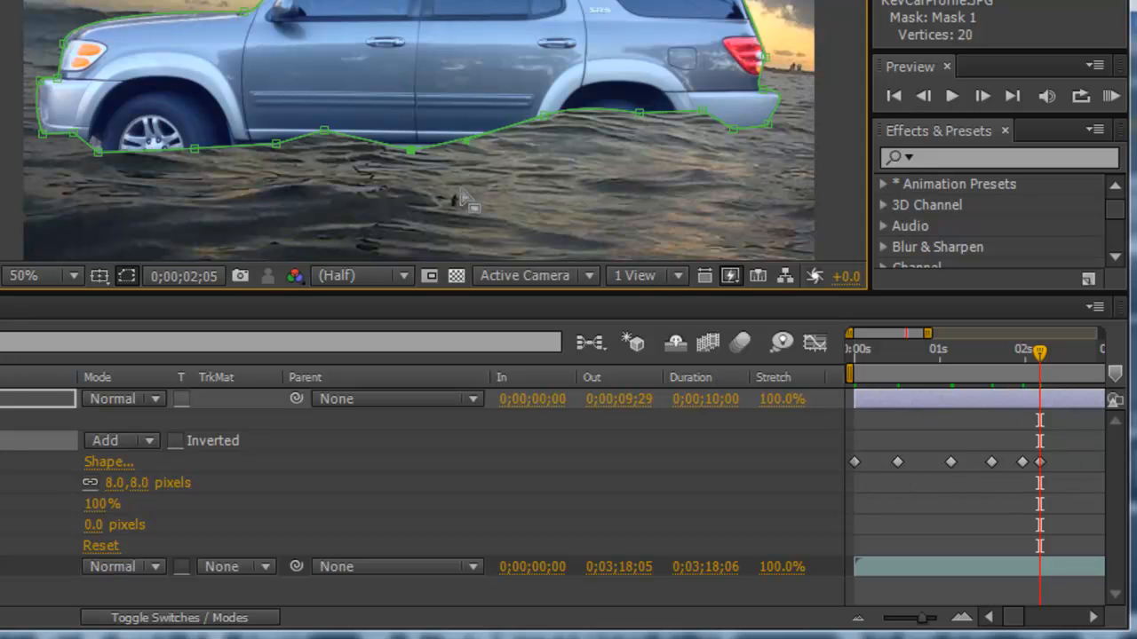
pyautogui.moveTo(275, 144); pyautogui.dragTo(246, 123)
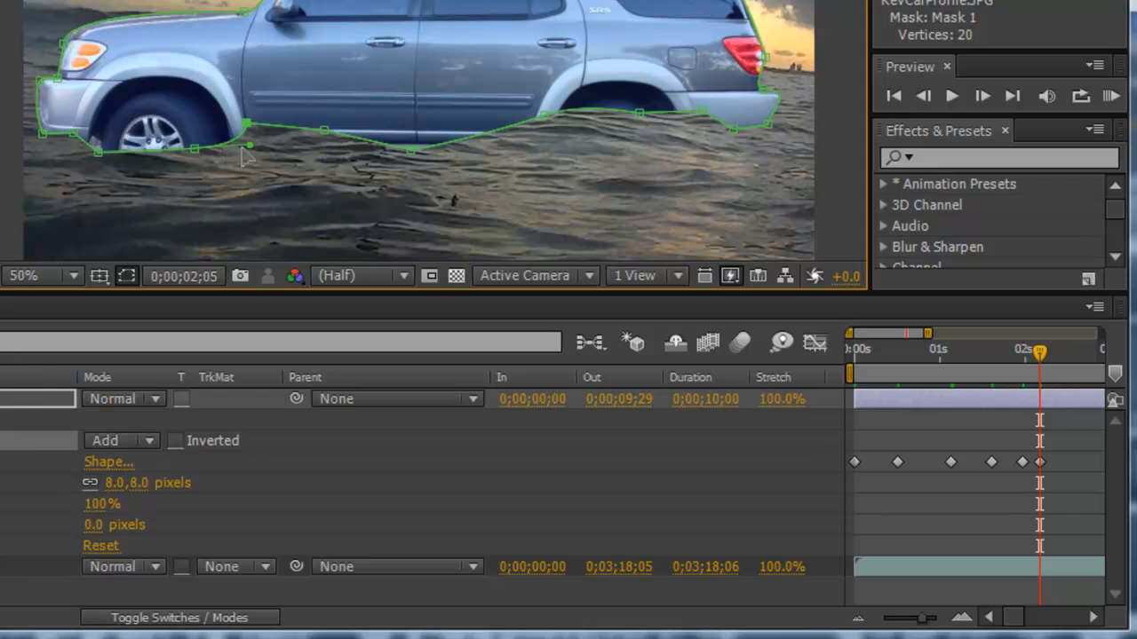
pyautogui.moveTo(224, 151); pyautogui.dragTo(206, 142)
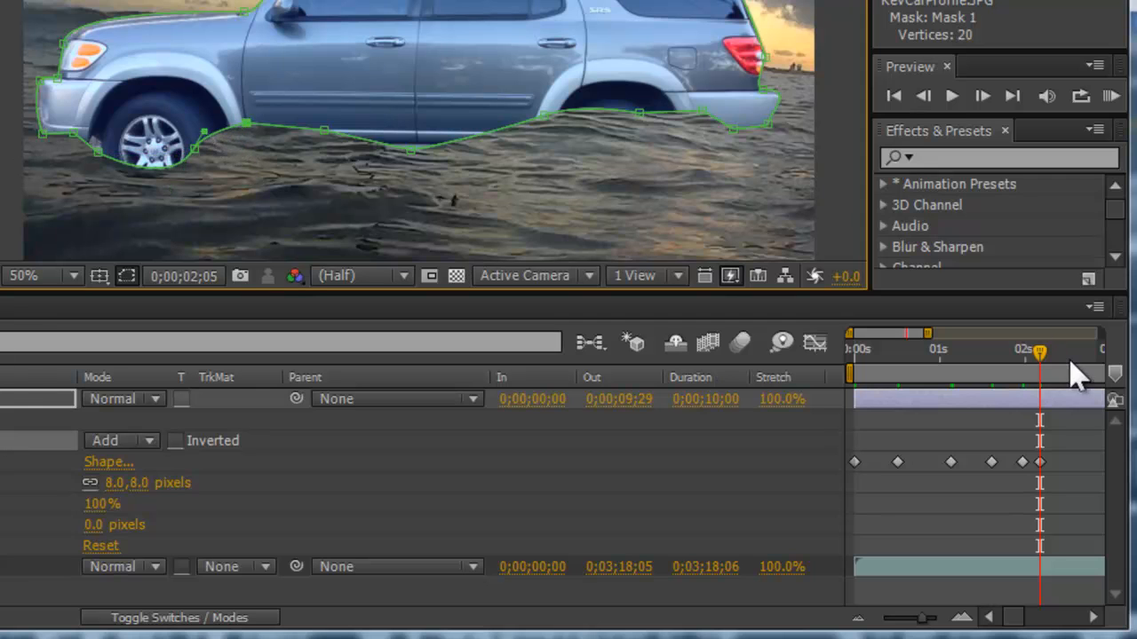
# Step: Preview the sinking animation from the start of the composition
pyautogui.moveTo(1037, 354); pyautogui.dragTo(544, 409)
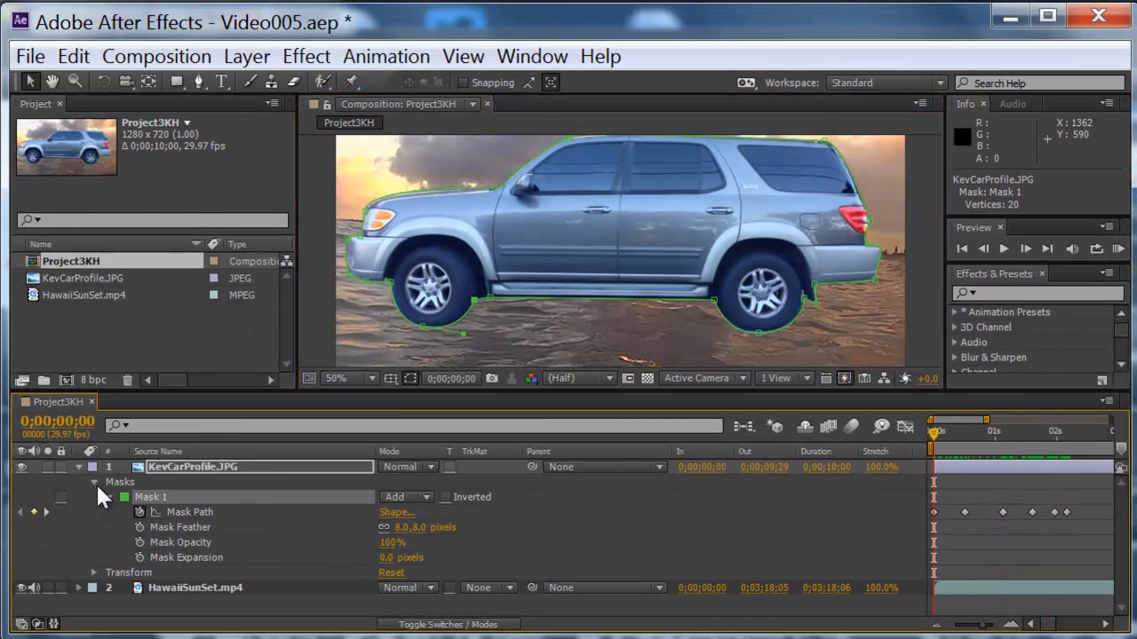
pyautogui.click(78, 466)
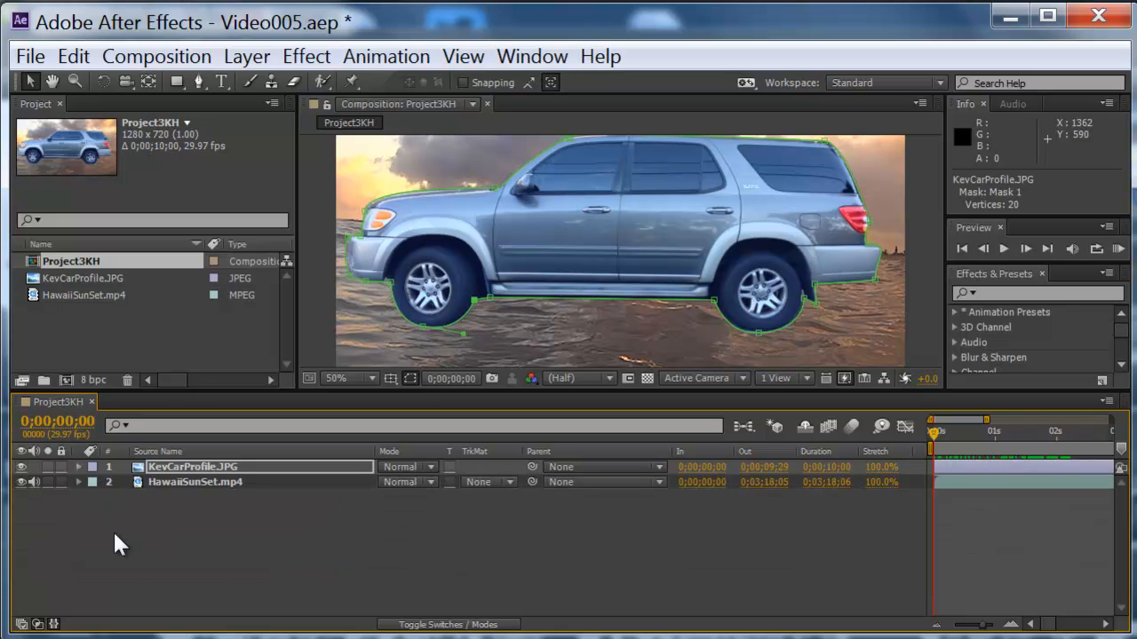
pyautogui.click(113, 530)
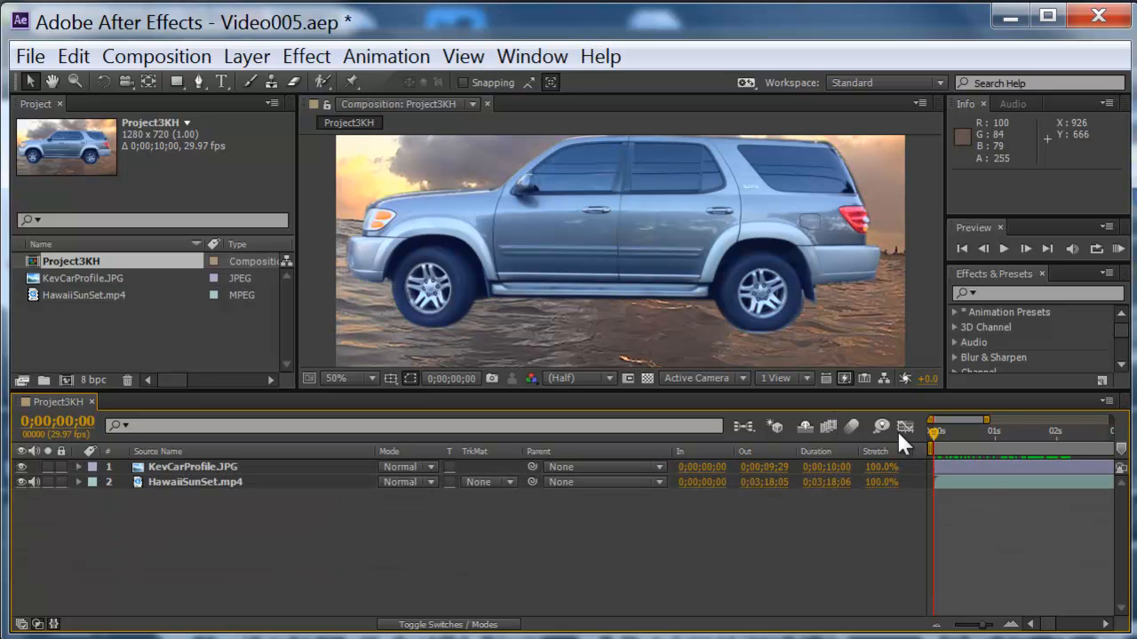
pyautogui.press('space')
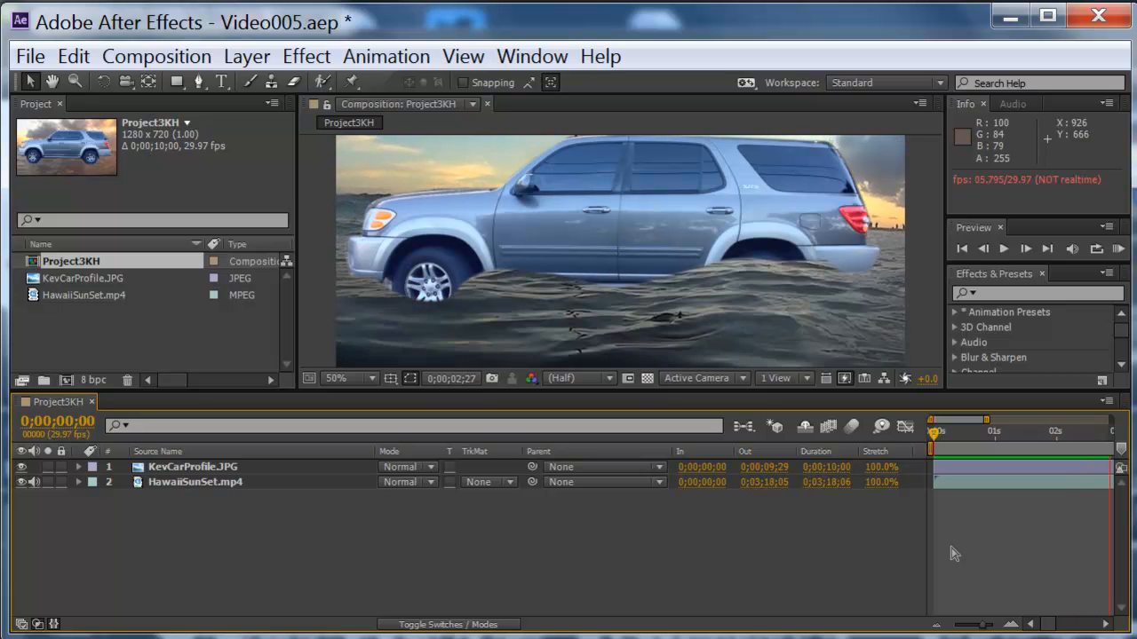
pyautogui.press('space')
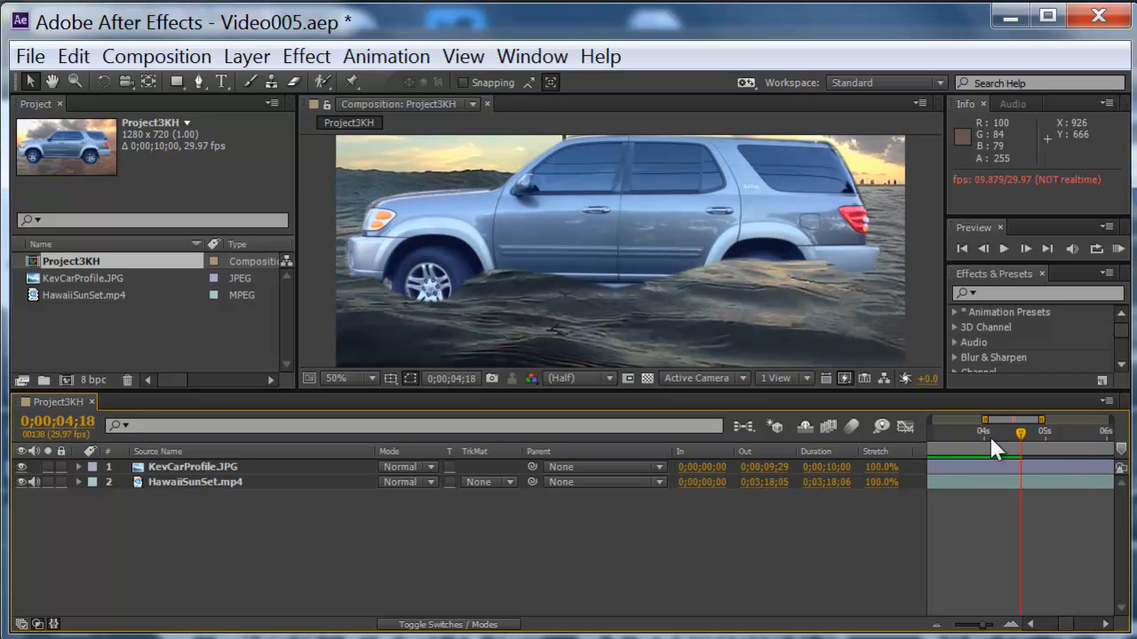
pyautogui.moveTo(1021, 436); pyautogui.dragTo(885, 458)
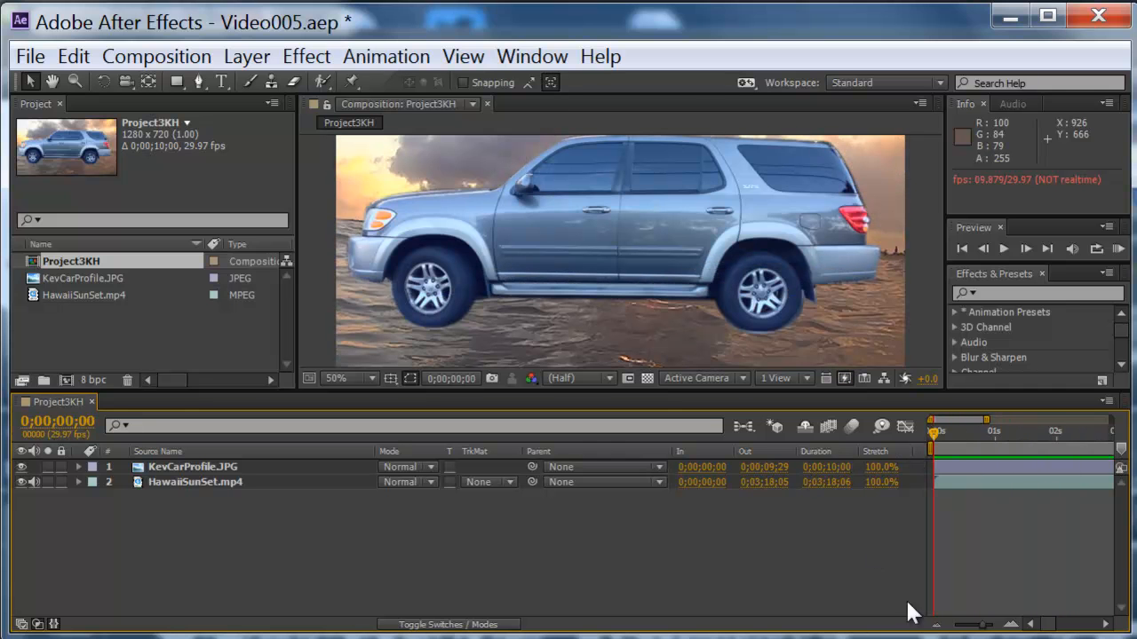
# Step: Expand the car layer's Mask 1 and select all of its Mask Path keyframes
pyautogui.moveTo(936, 431); pyautogui.dragTo(981, 458)
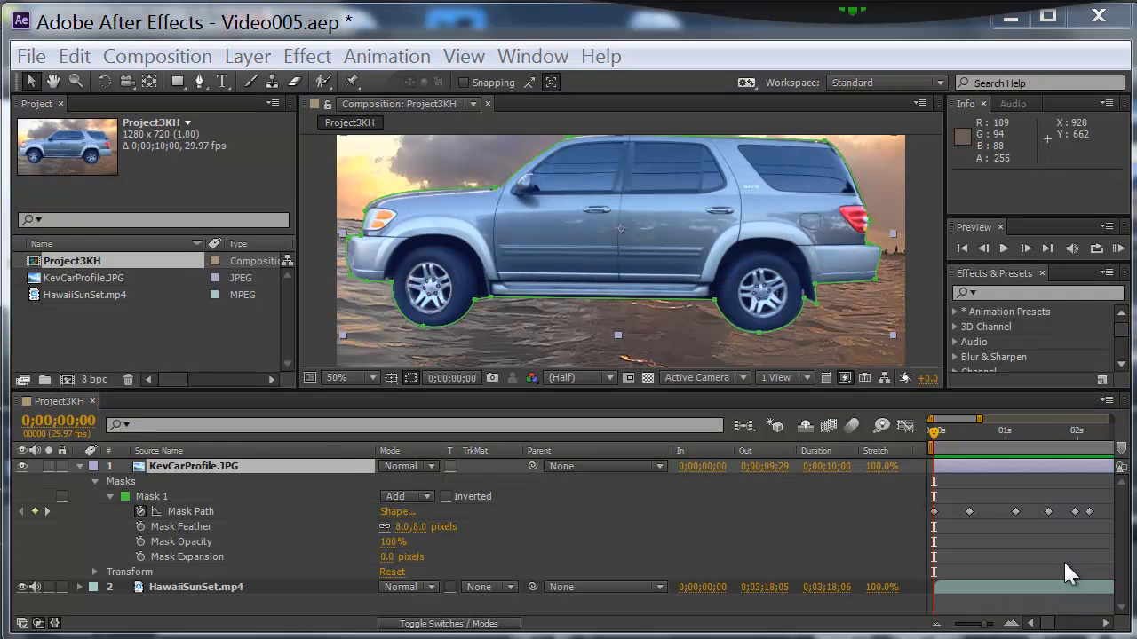
pyautogui.click(81, 465)
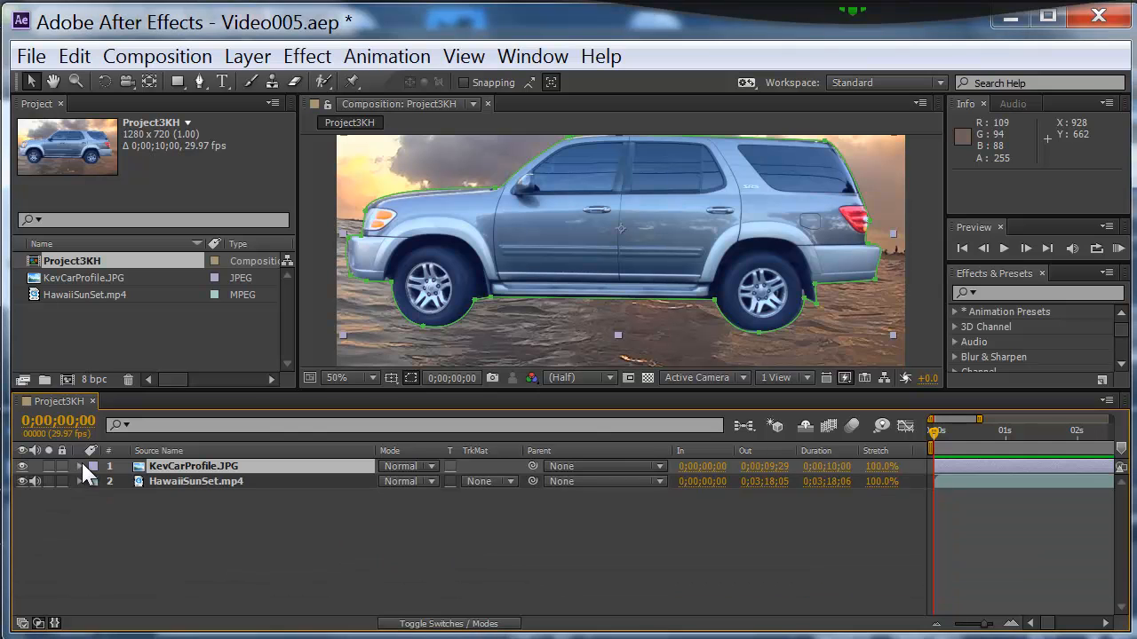
pyautogui.click(81, 465)
pyautogui.click(151, 496)
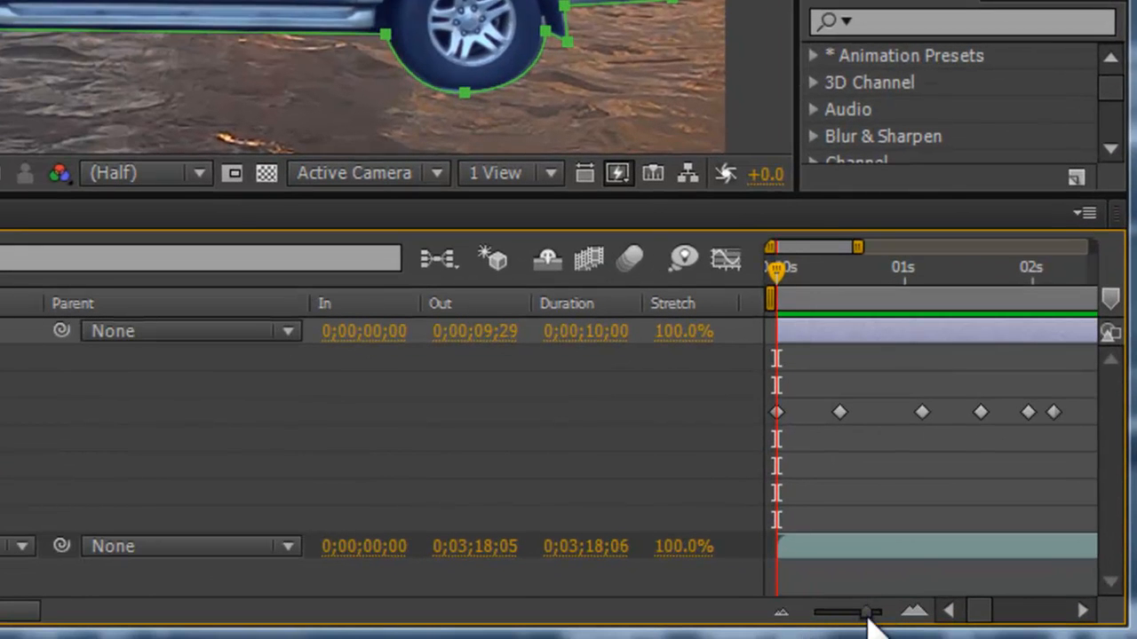
pyautogui.moveTo(868, 619); pyautogui.dragTo(794, 616)
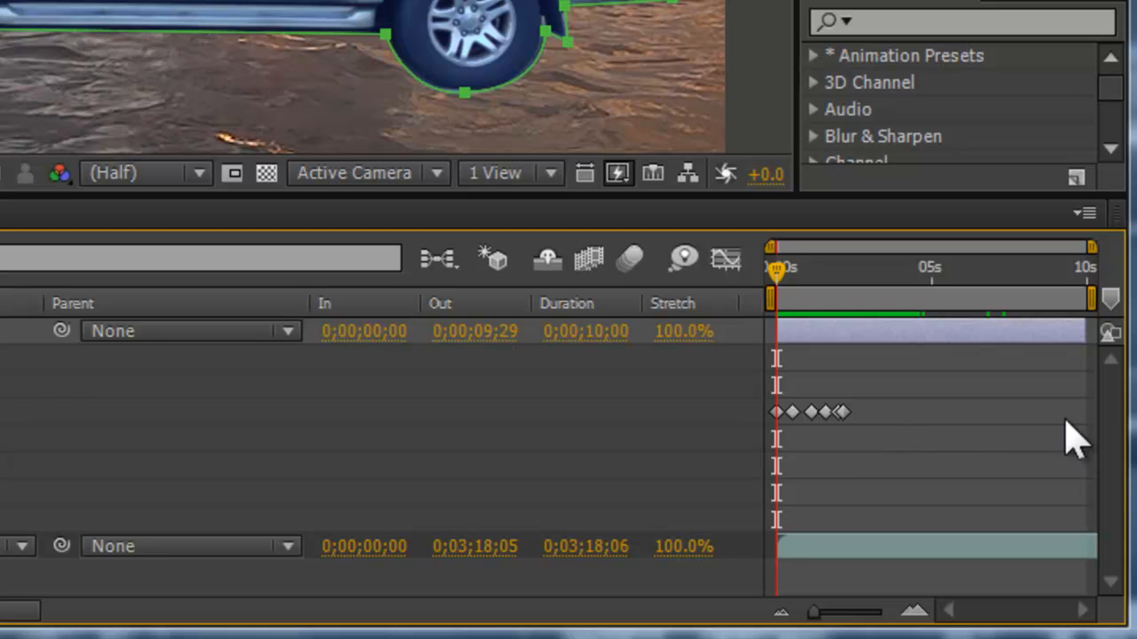
pyautogui.moveTo(866, 448); pyautogui.dragTo(771, 400)
# Step: Paste copies of the Mask Path keyframes at about 3 s, 5.5 s and 8 s to repeat the wave motion
pyautogui.moveTo(784, 280); pyautogui.dragTo(865, 304)
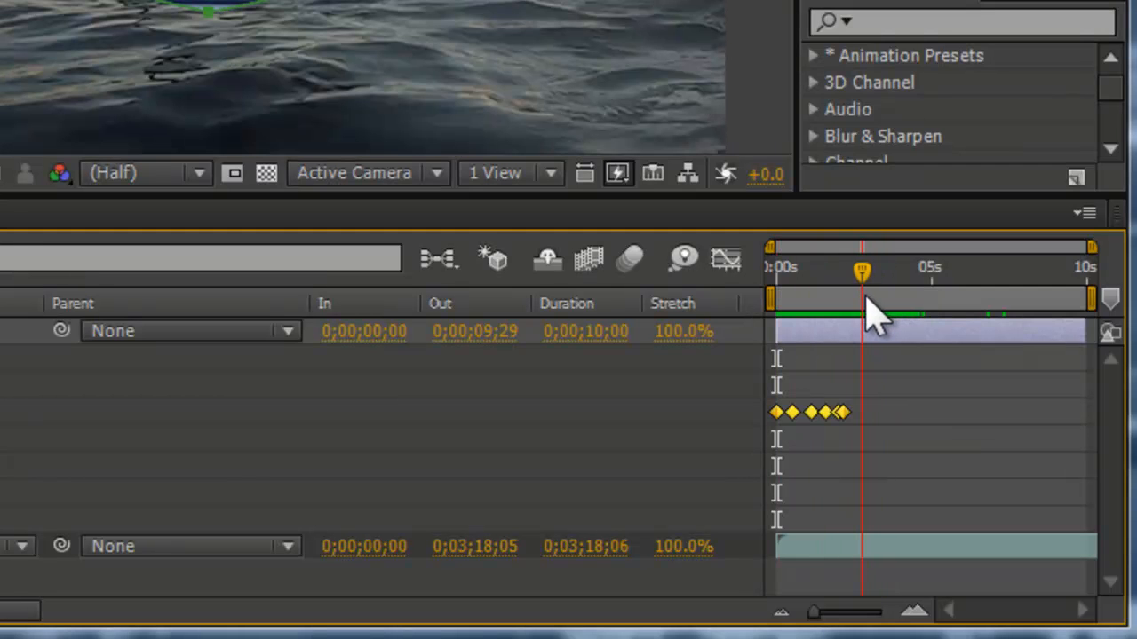
pyautogui.hotkey('ctrl', 'v')
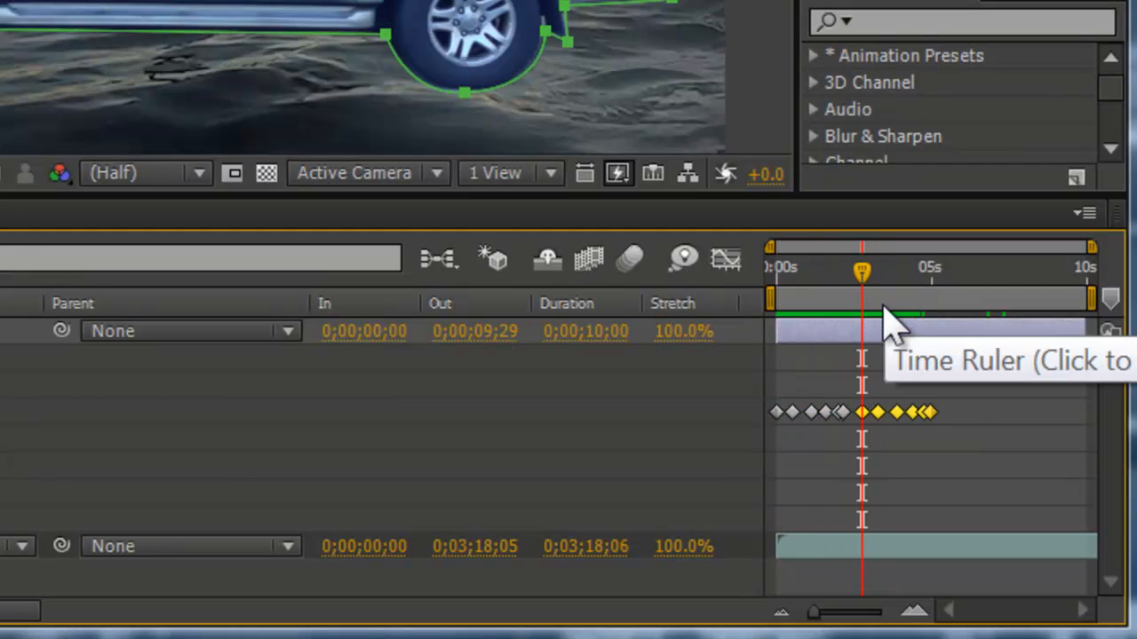
pyautogui.moveTo(867, 284); pyautogui.dragTo(947, 278)
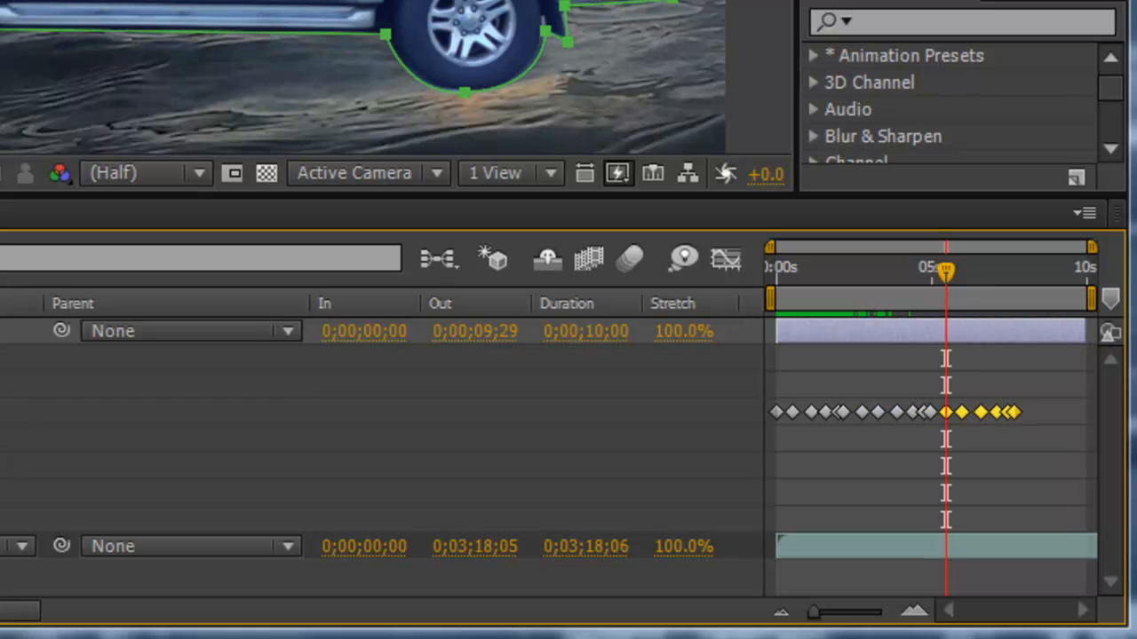
pyautogui.moveTo(947, 269); pyautogui.dragTo(1025, 298)
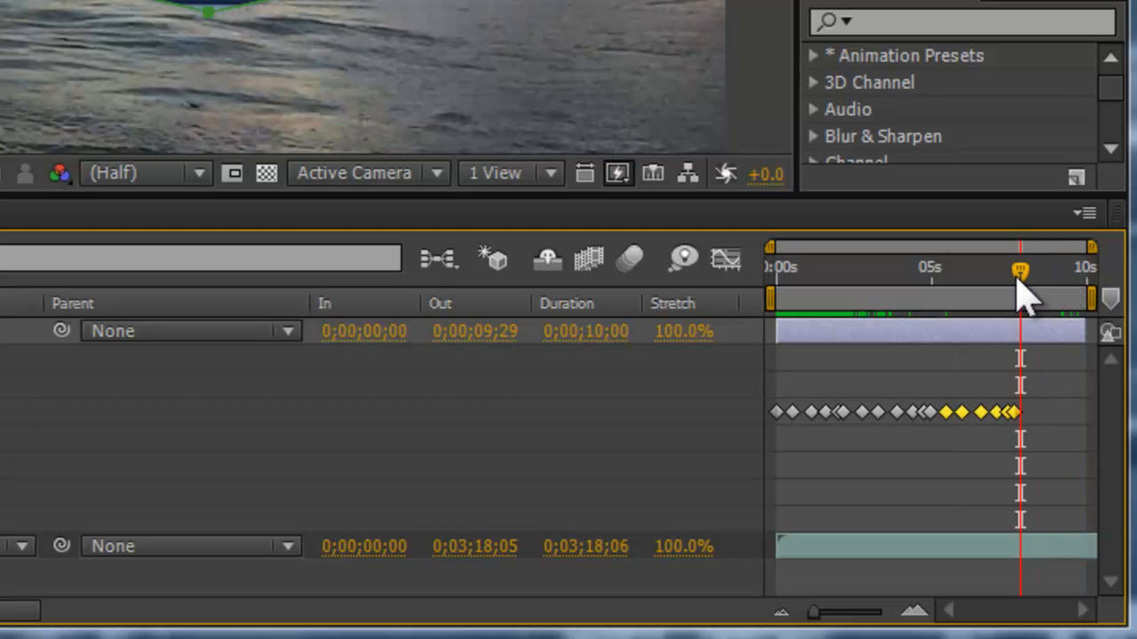
pyautogui.hotkey('ctrl', 'v')
pyautogui.moveTo(1028, 293); pyautogui.dragTo(730, 382)
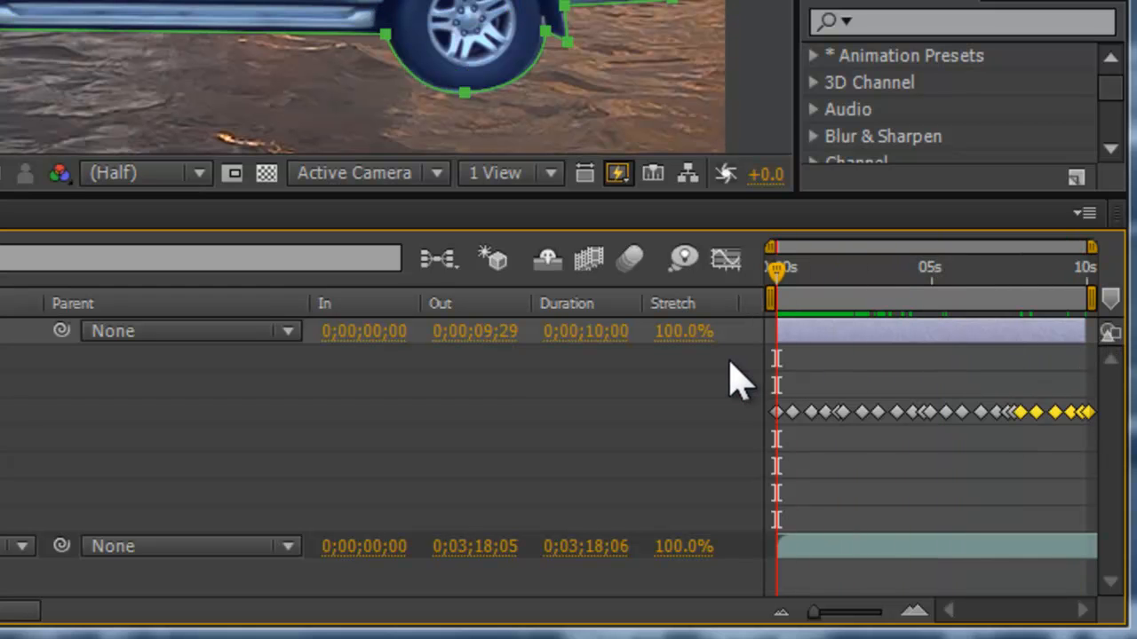